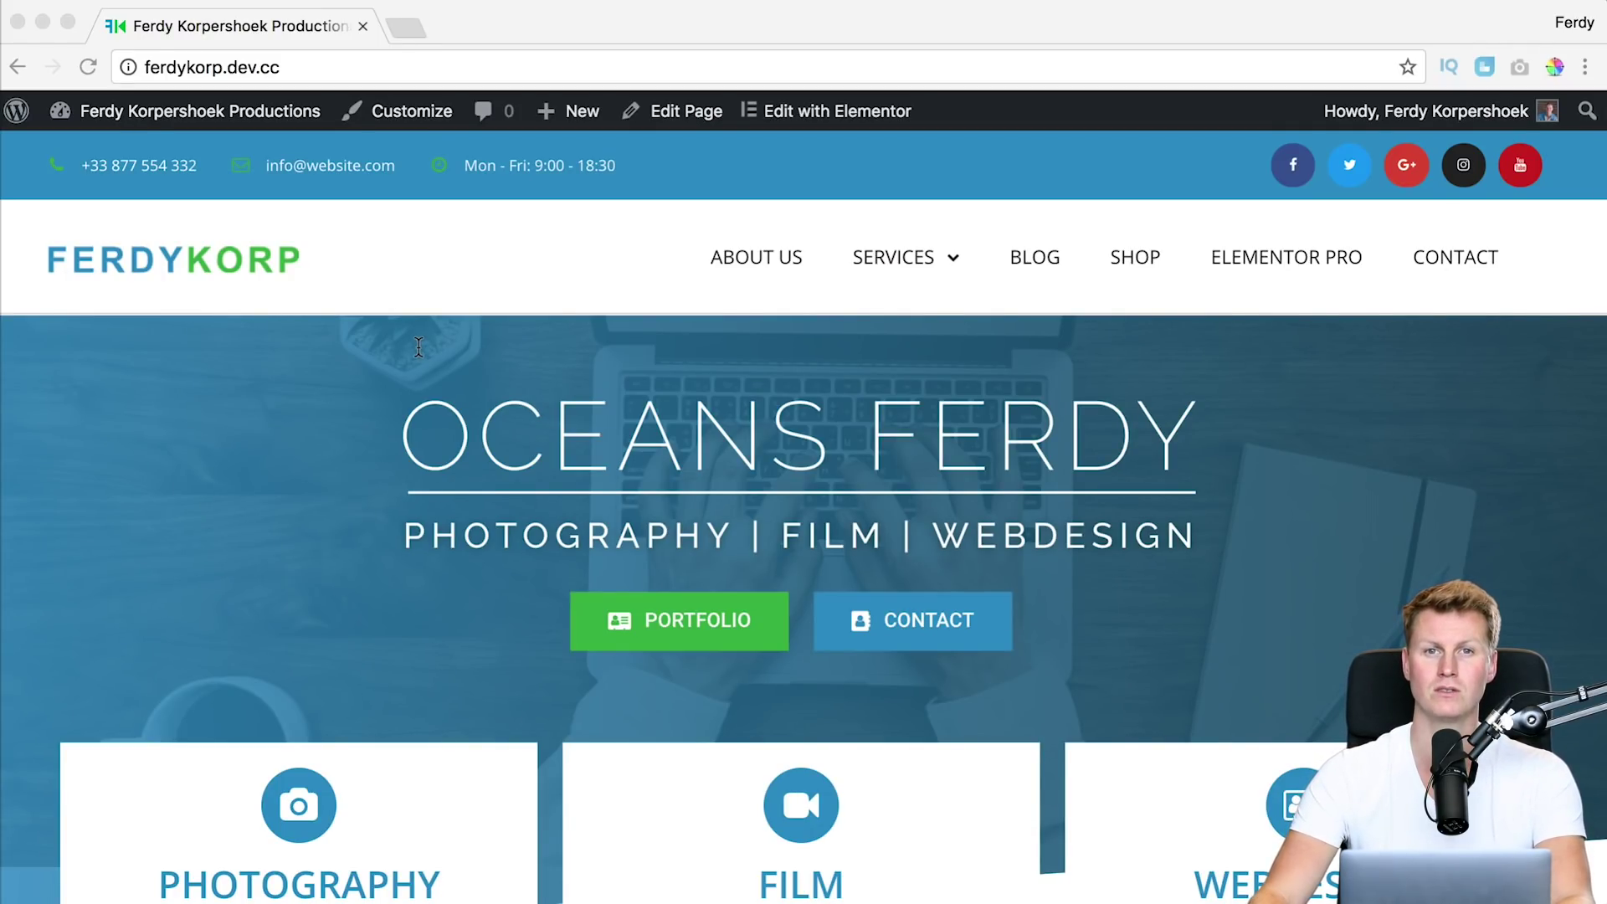
Step: Open the Shop page from the homepage, browse its products, and select the page's web address
scroll(452, 331, down, 12)
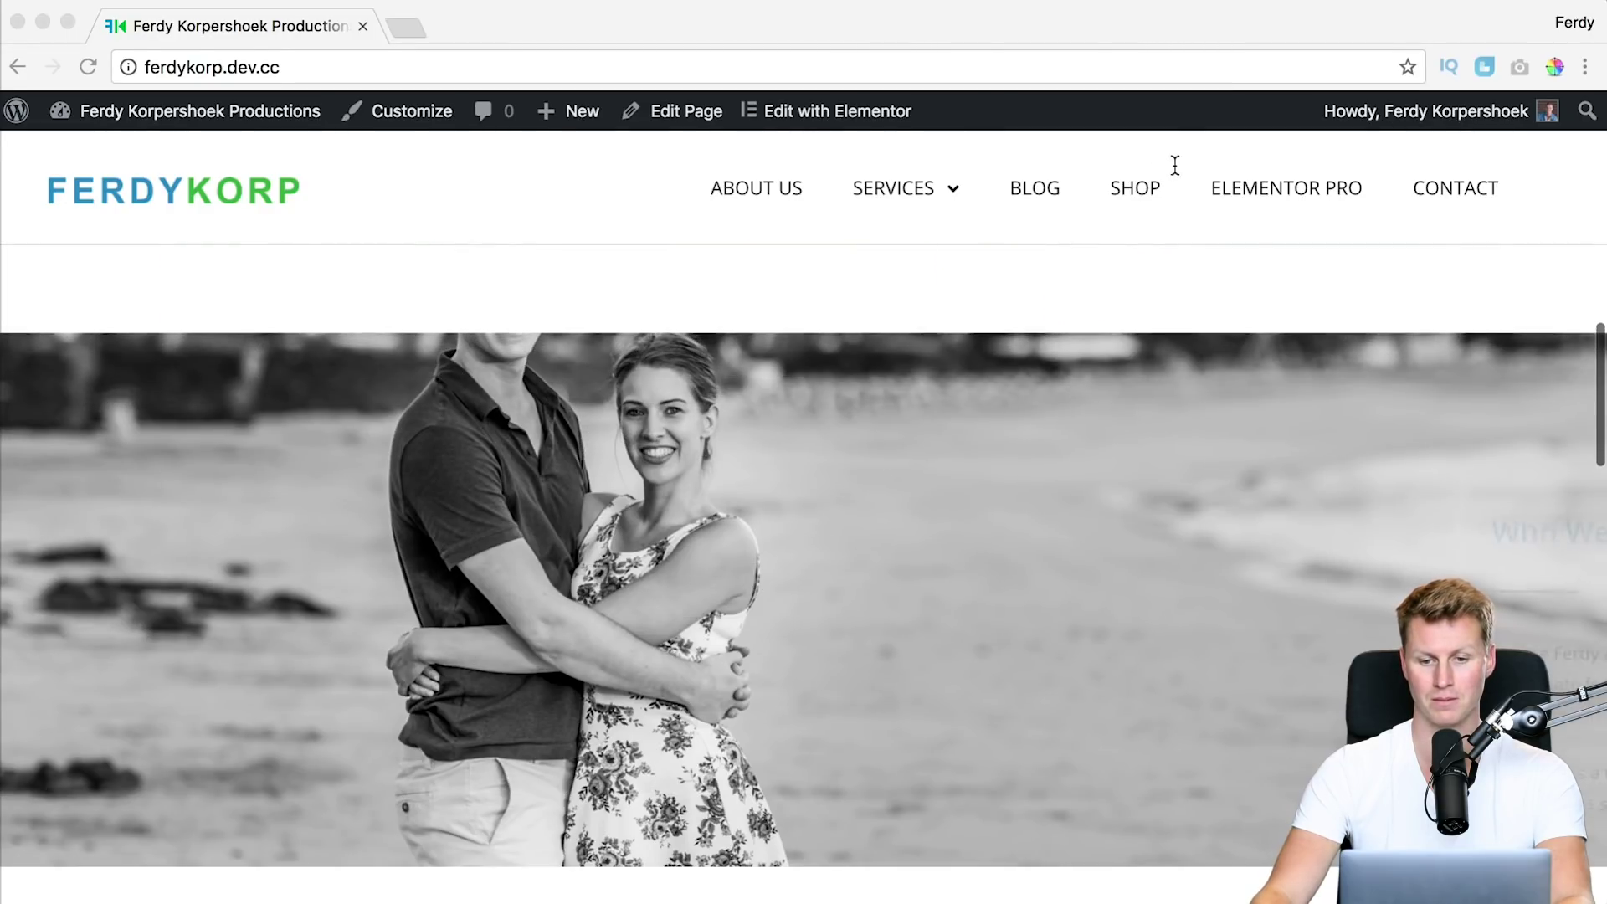
click(1137, 189)
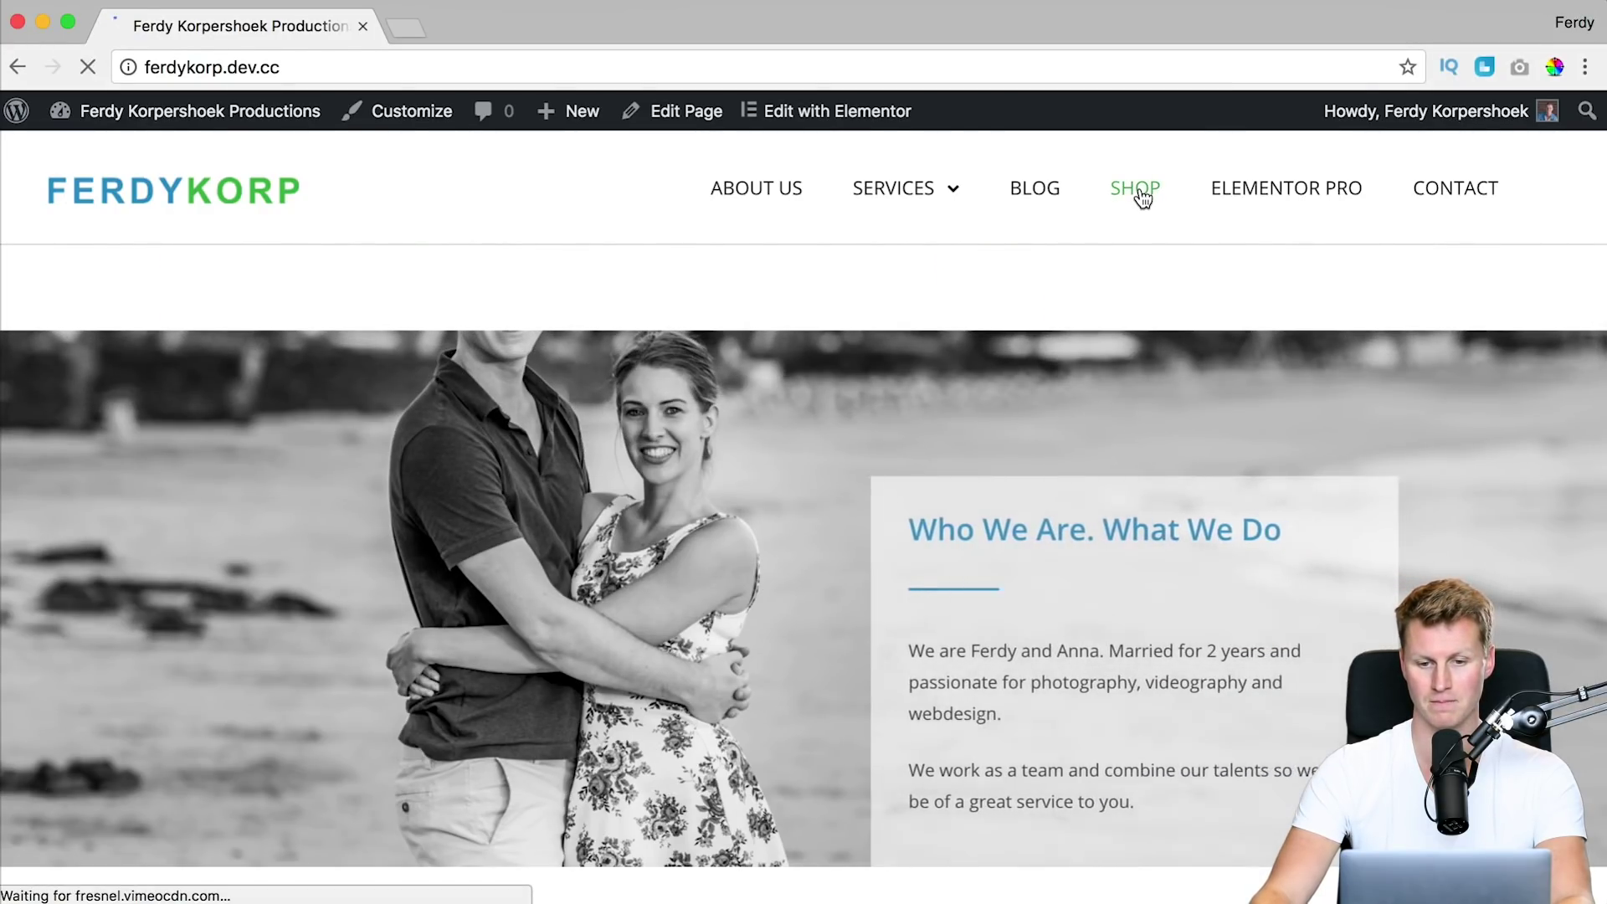
scroll(843, 405, down, 3)
scroll(842, 405, down, 4)
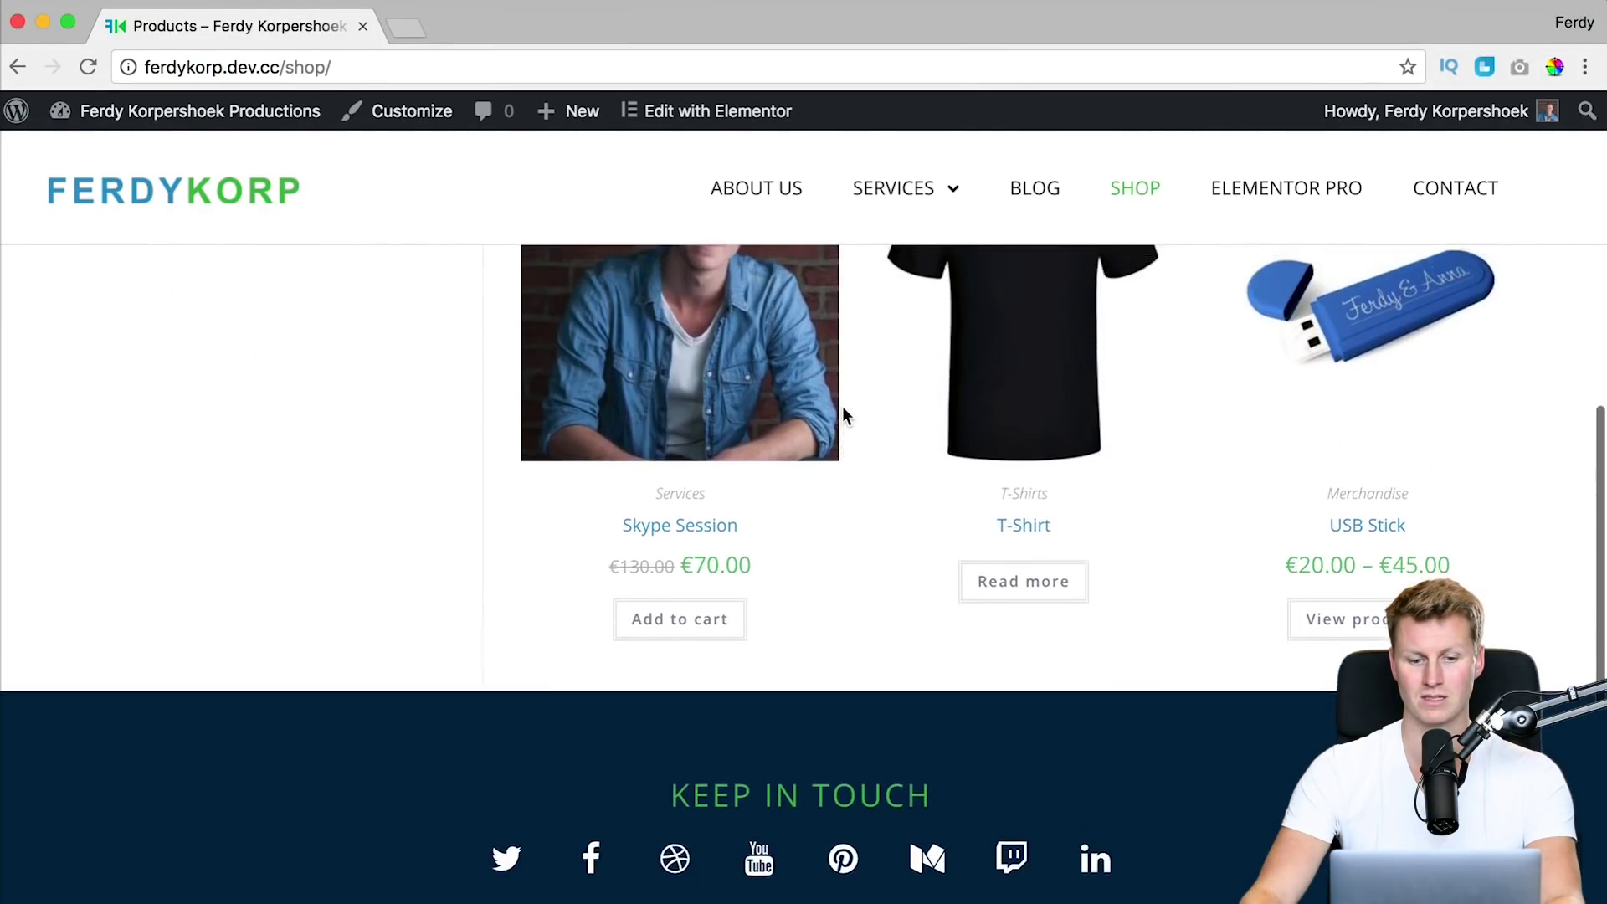
scroll(843, 405, up, 7)
drag(151, 69, 373, 71)
click(373, 73)
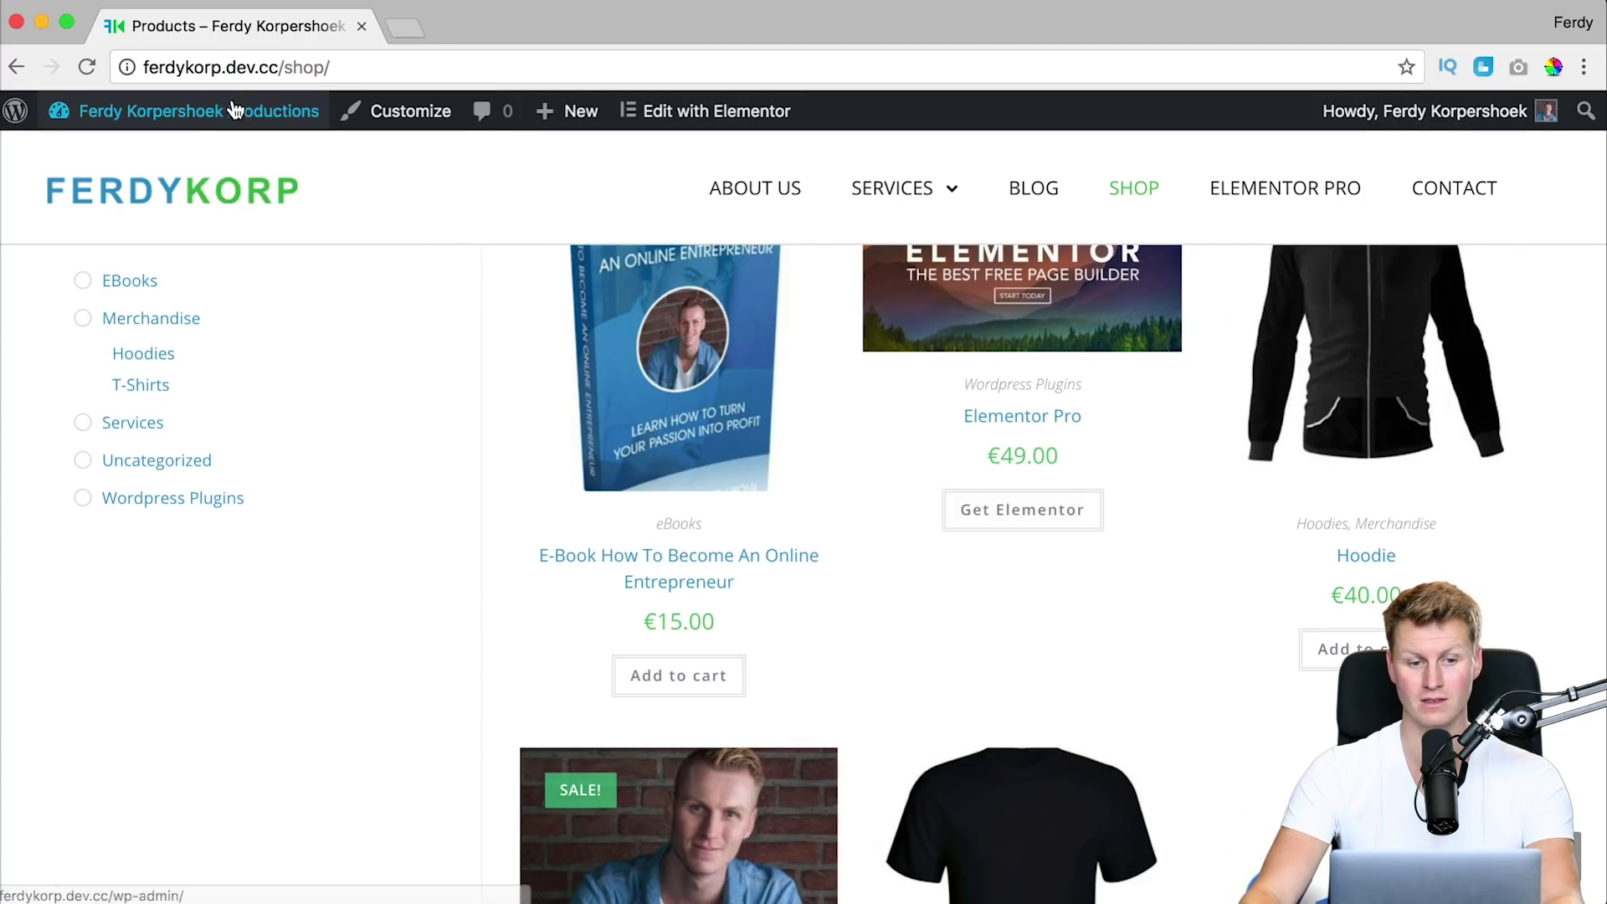
Step: Search the plugin directory for 'all in one wp', then install and activate All-in-One WP Migration
mouse_move(176, 113)
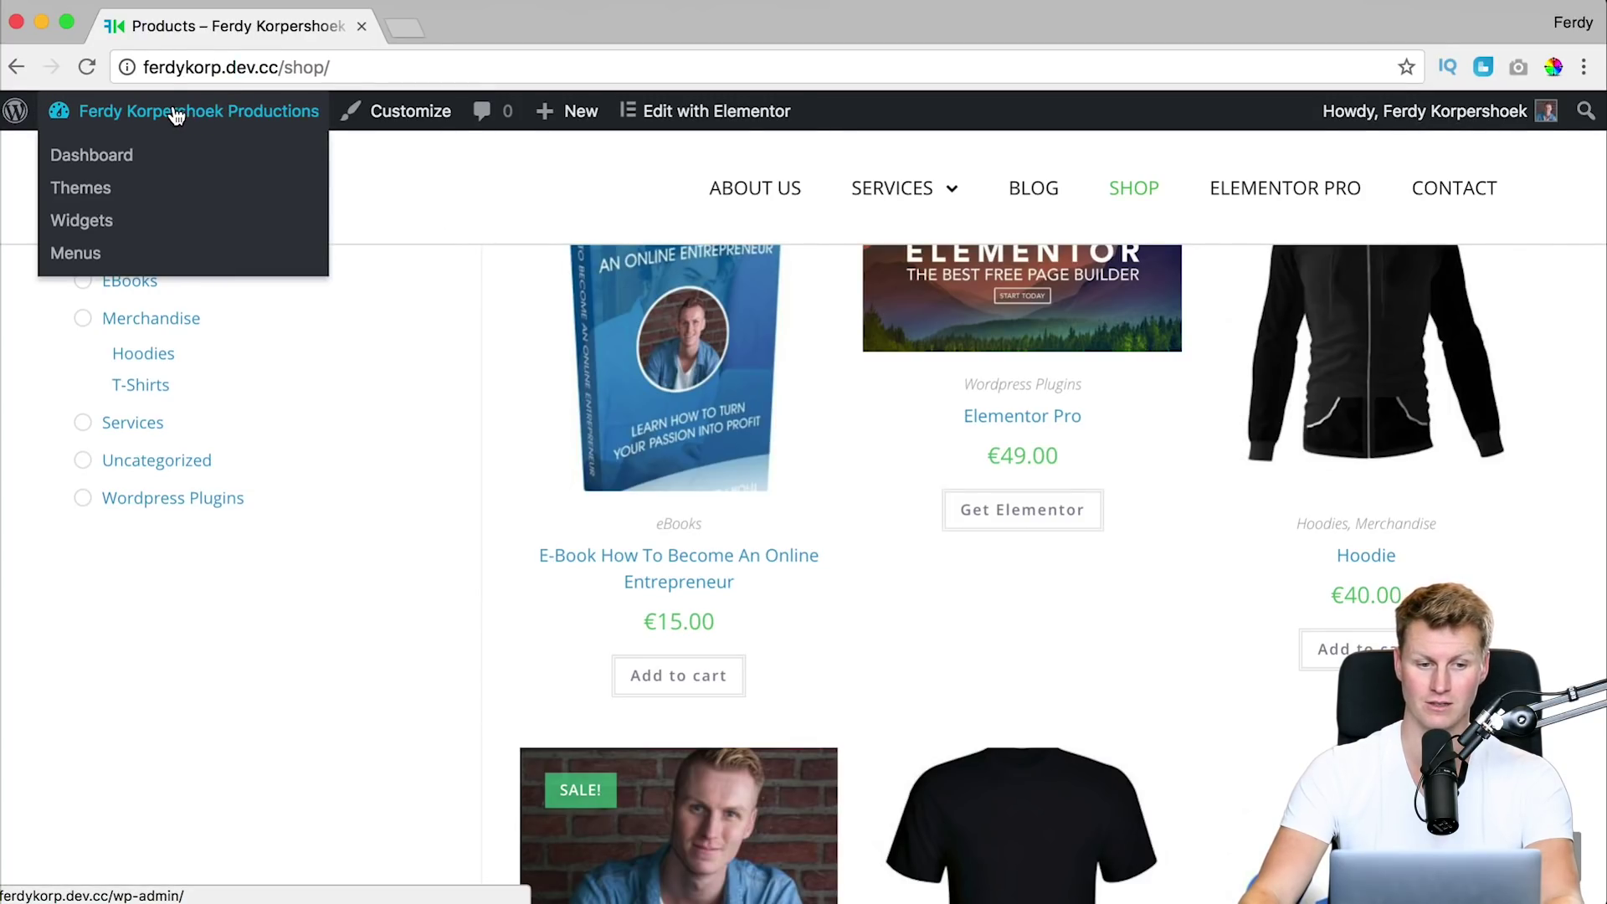
click(113, 157)
mouse_move(111, 683)
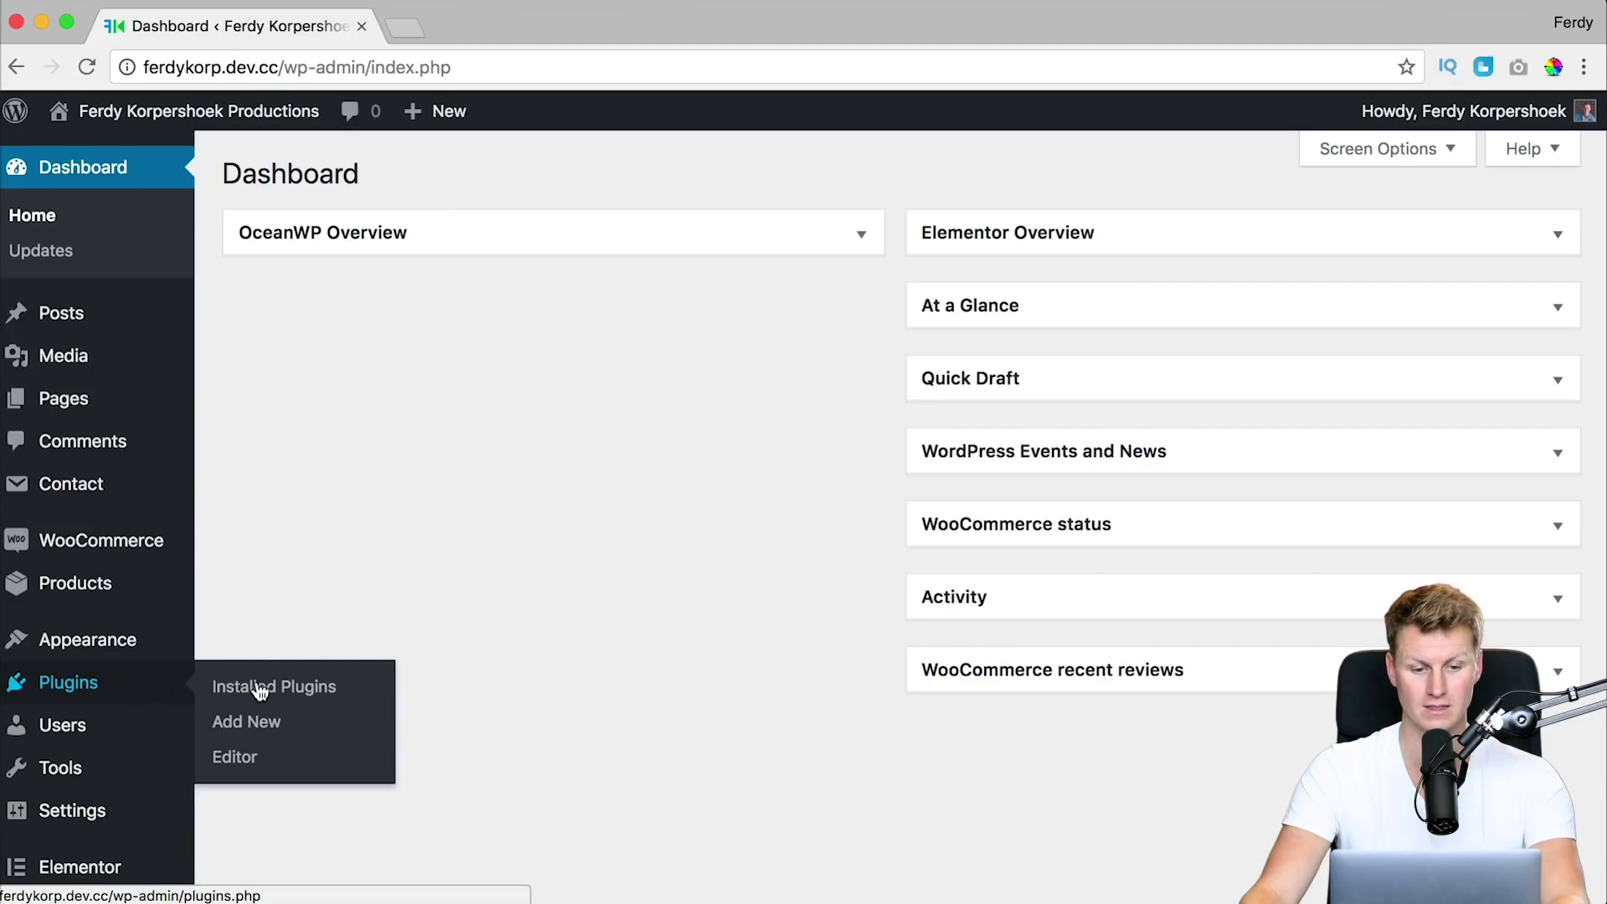
click(262, 721)
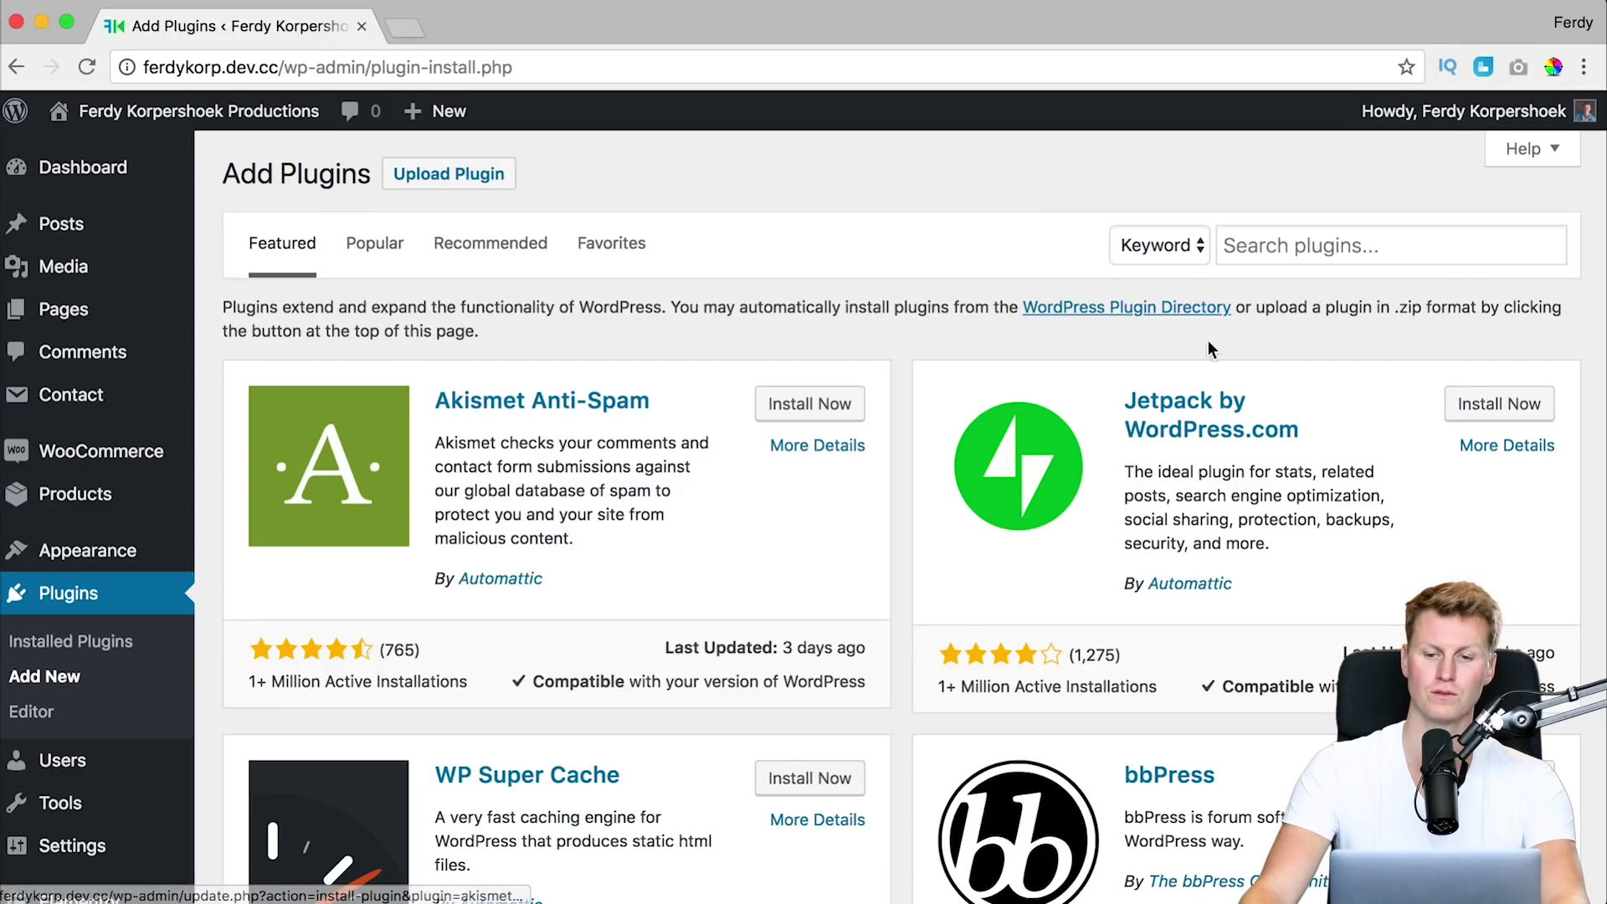
click(1299, 244)
text(all in one wp)
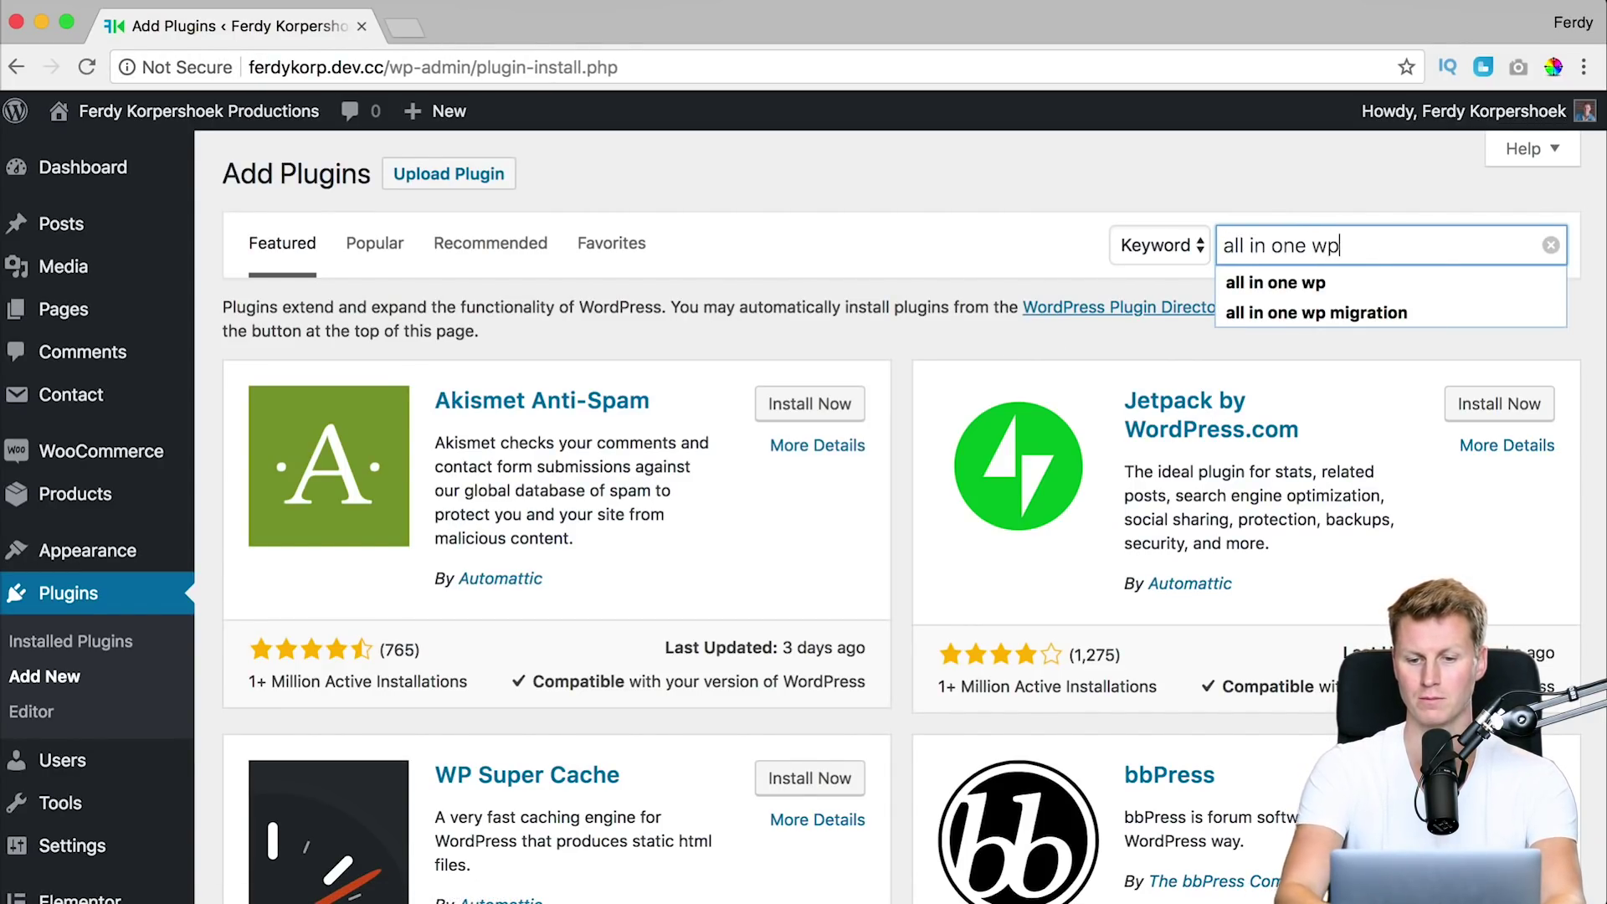
key(Return)
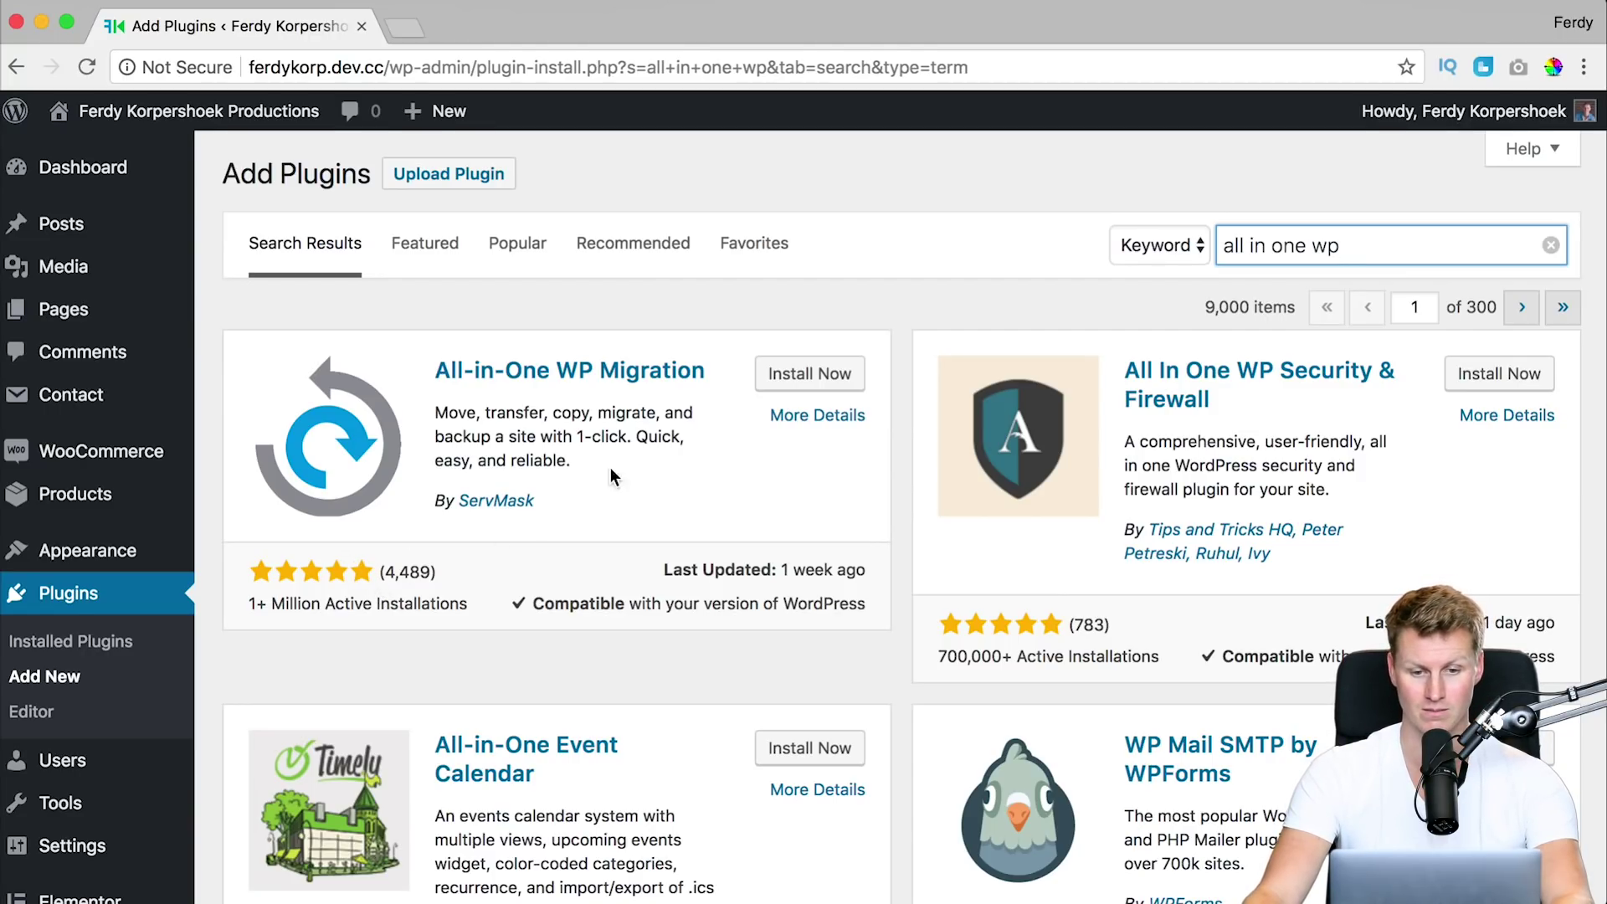
click(811, 379)
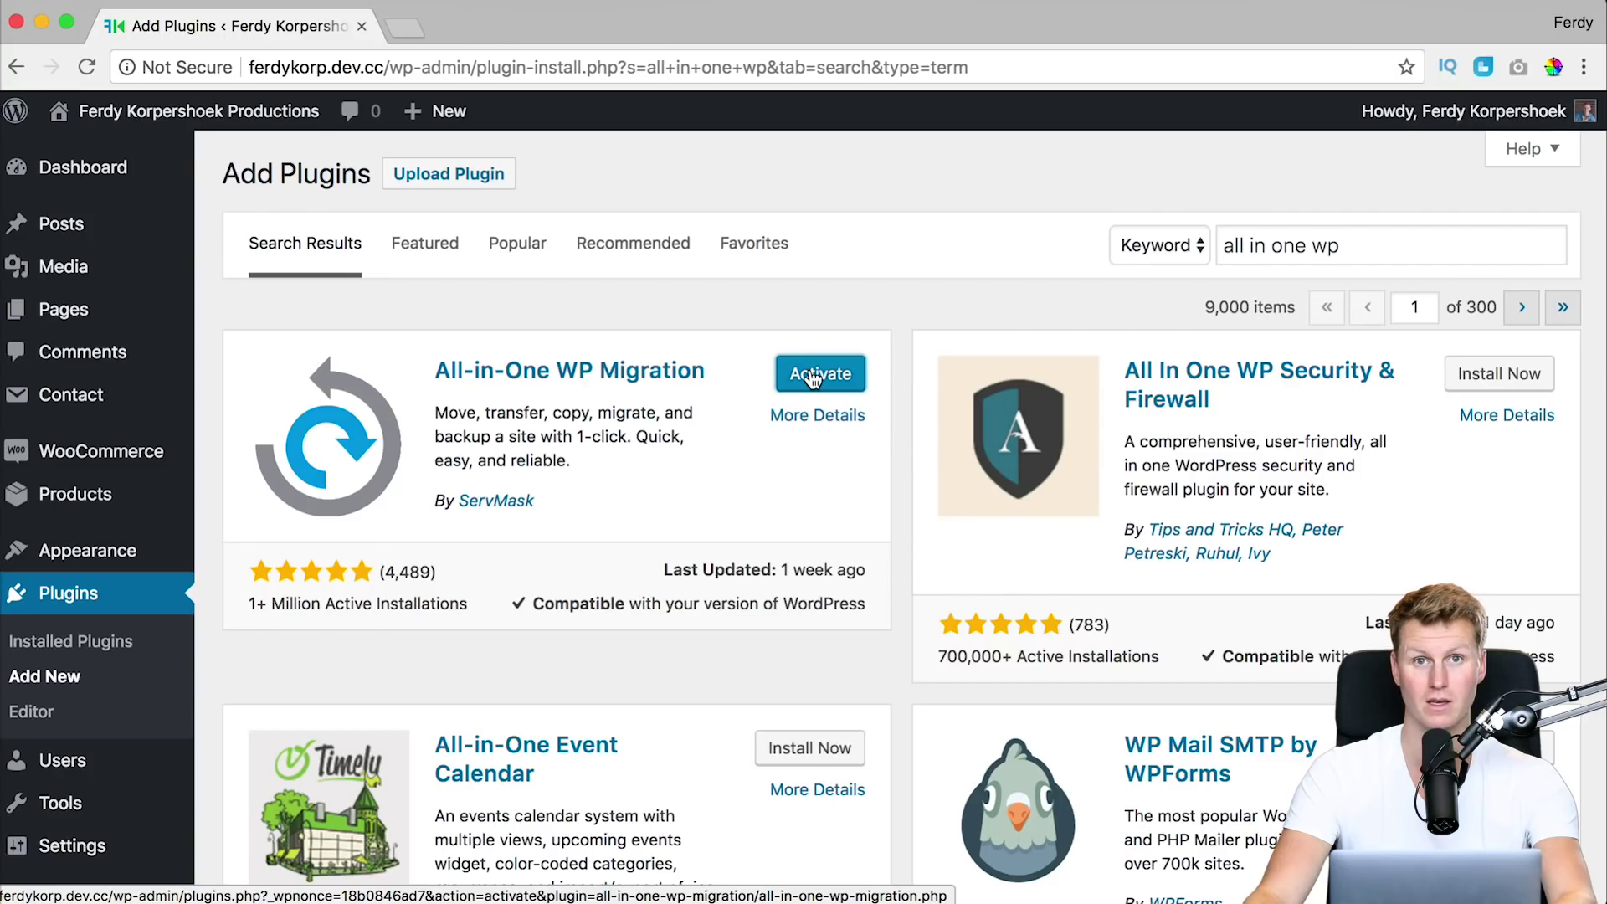
click(819, 377)
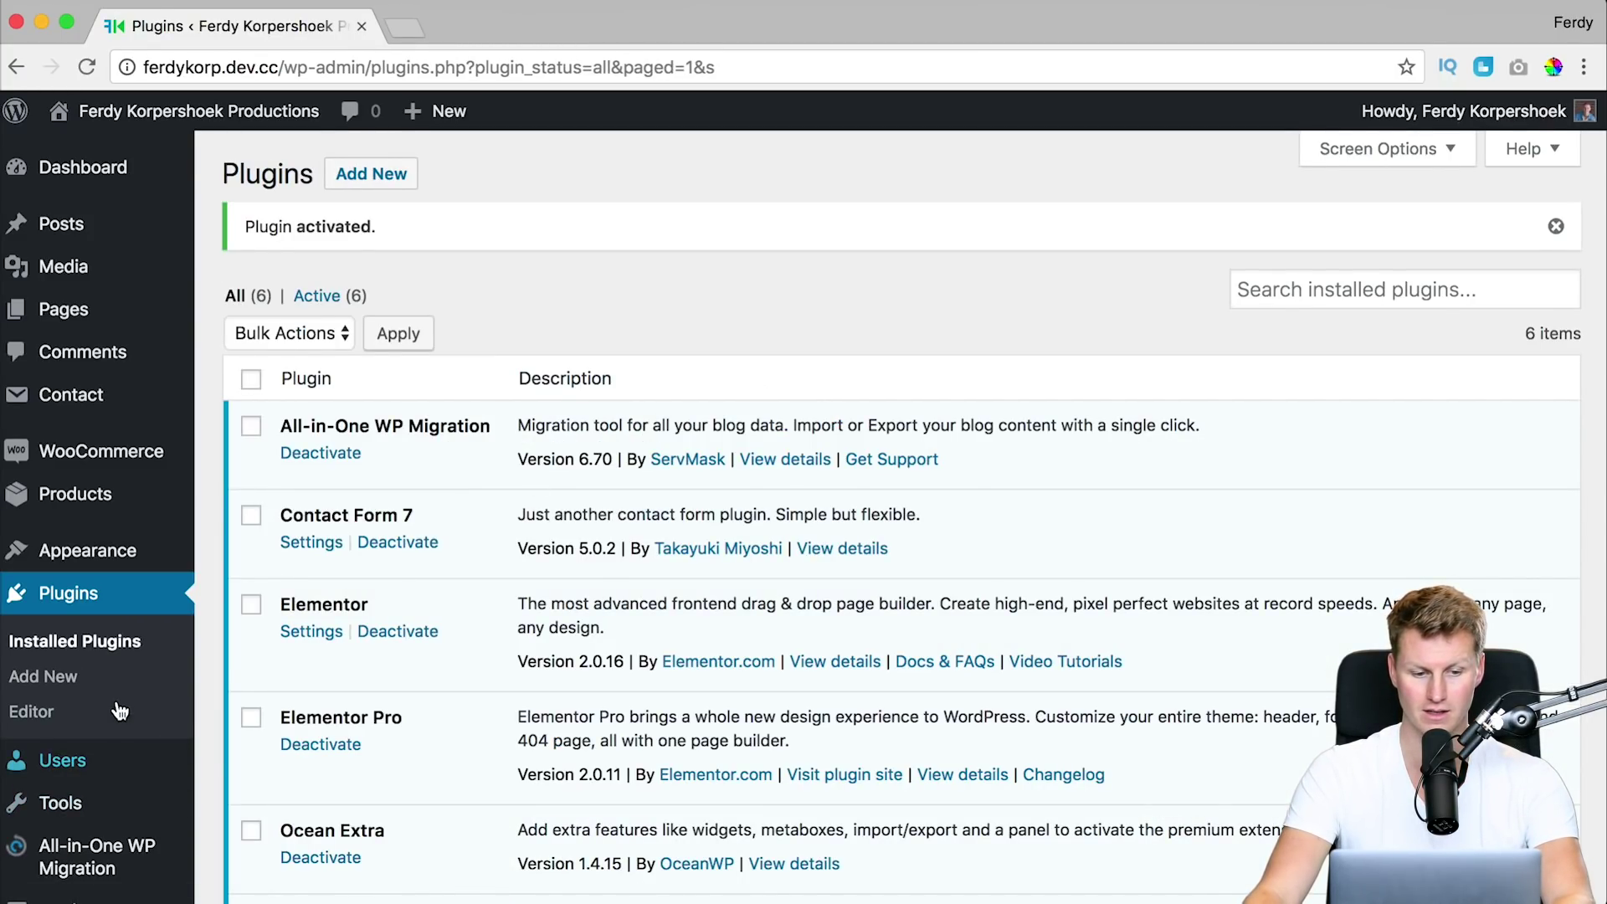
Step: Export the entire site to a file and download the 329 MB .wpress archive
scroll(117, 707, down, 3)
mouse_move(116, 672)
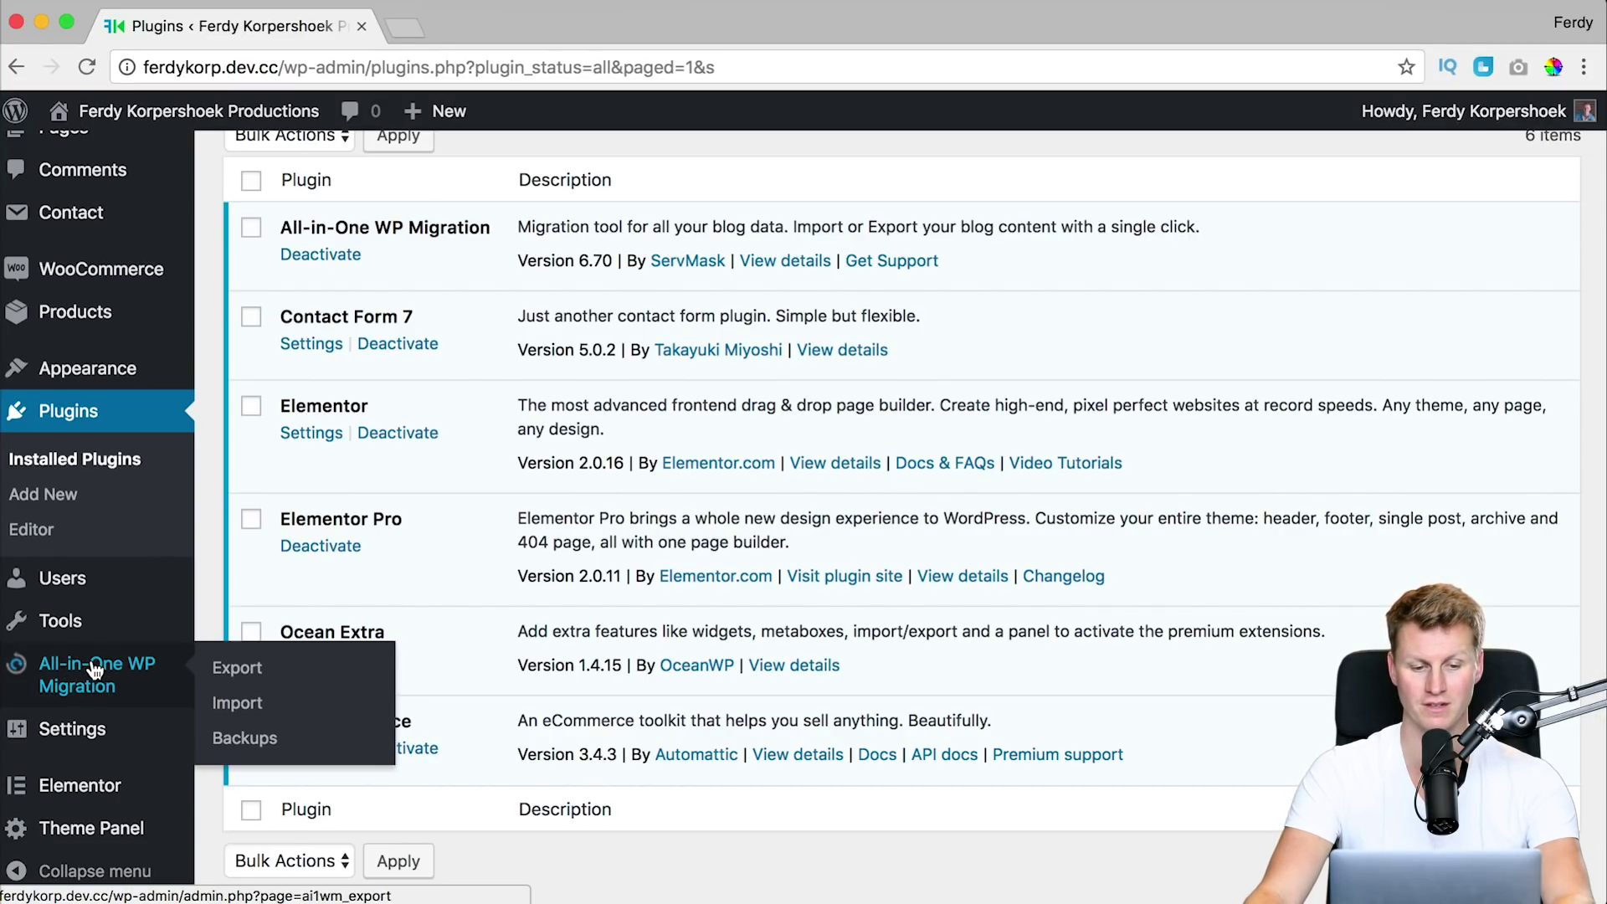
click(234, 670)
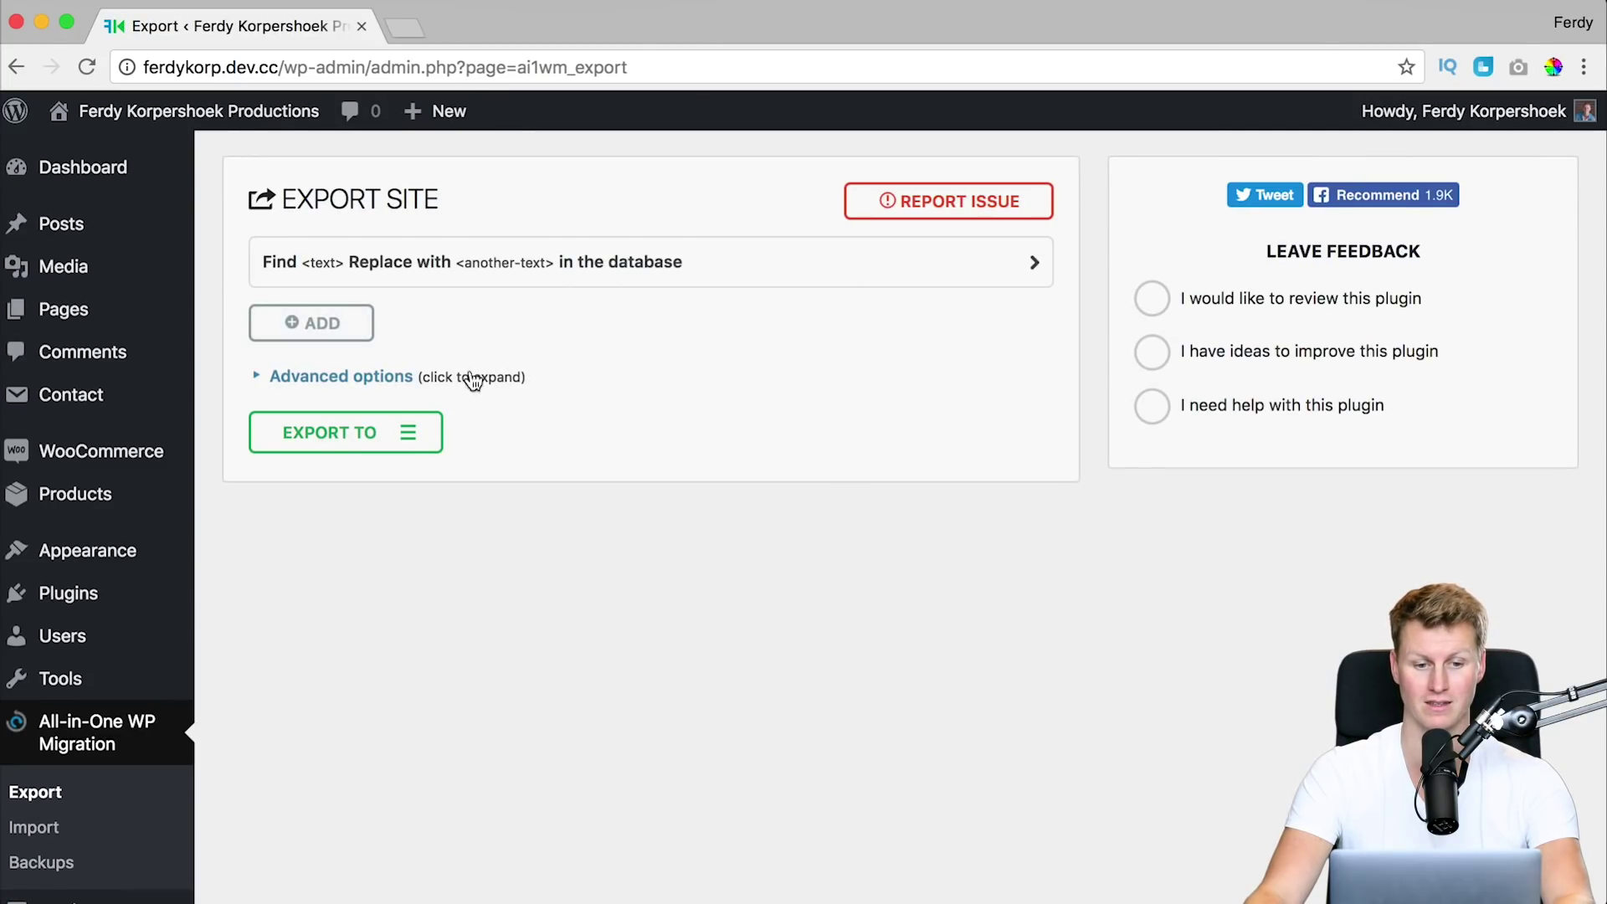
click(411, 439)
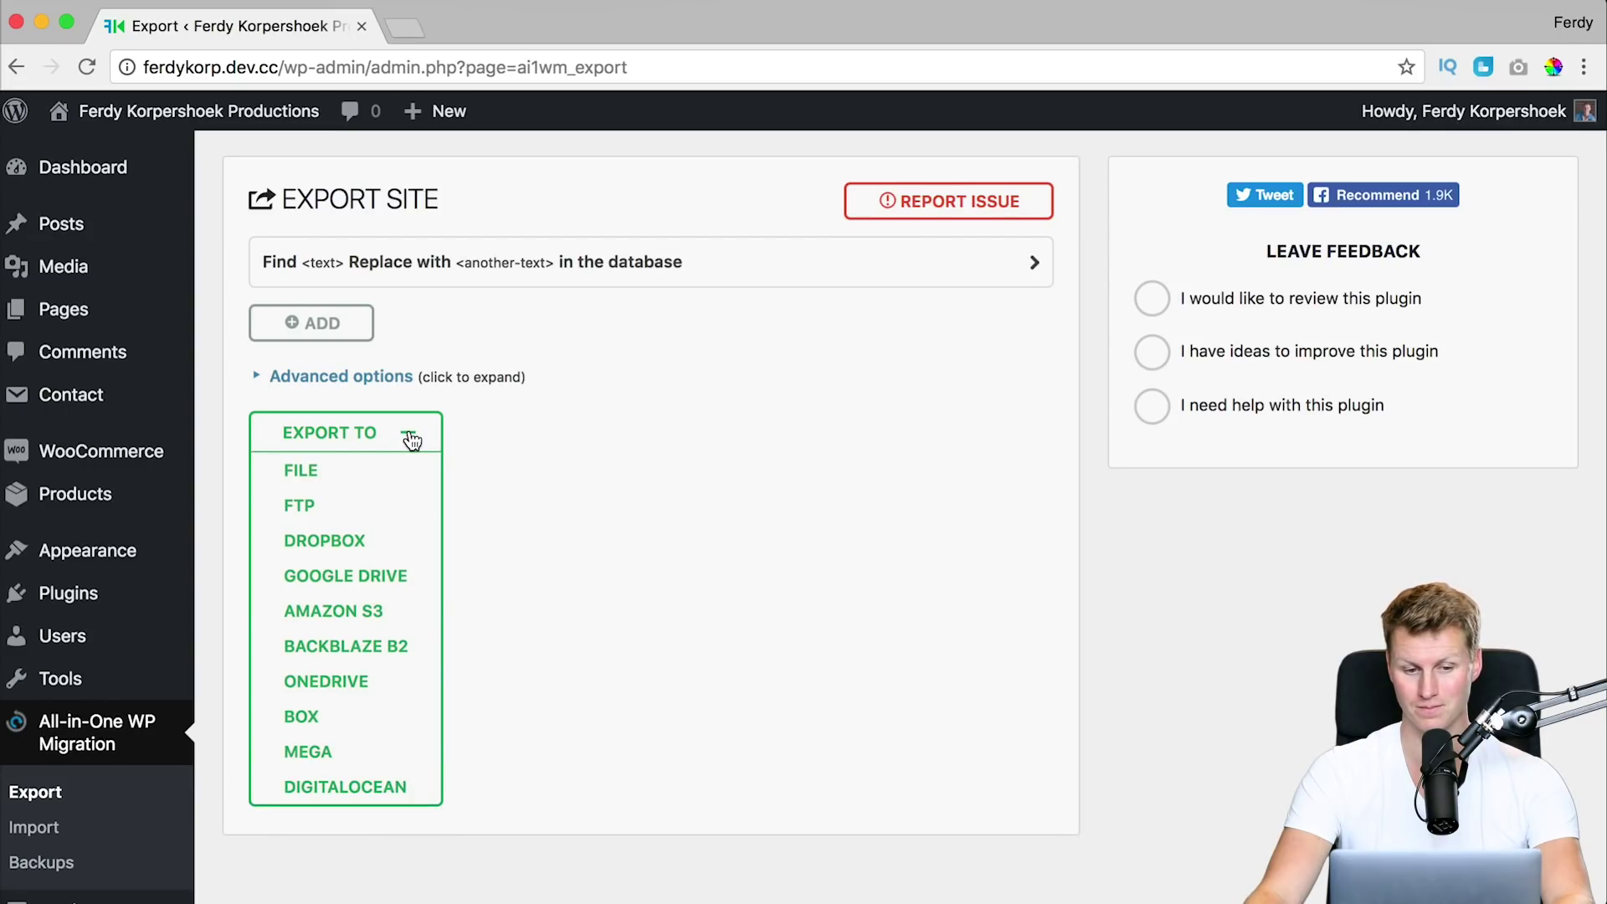
click(305, 474)
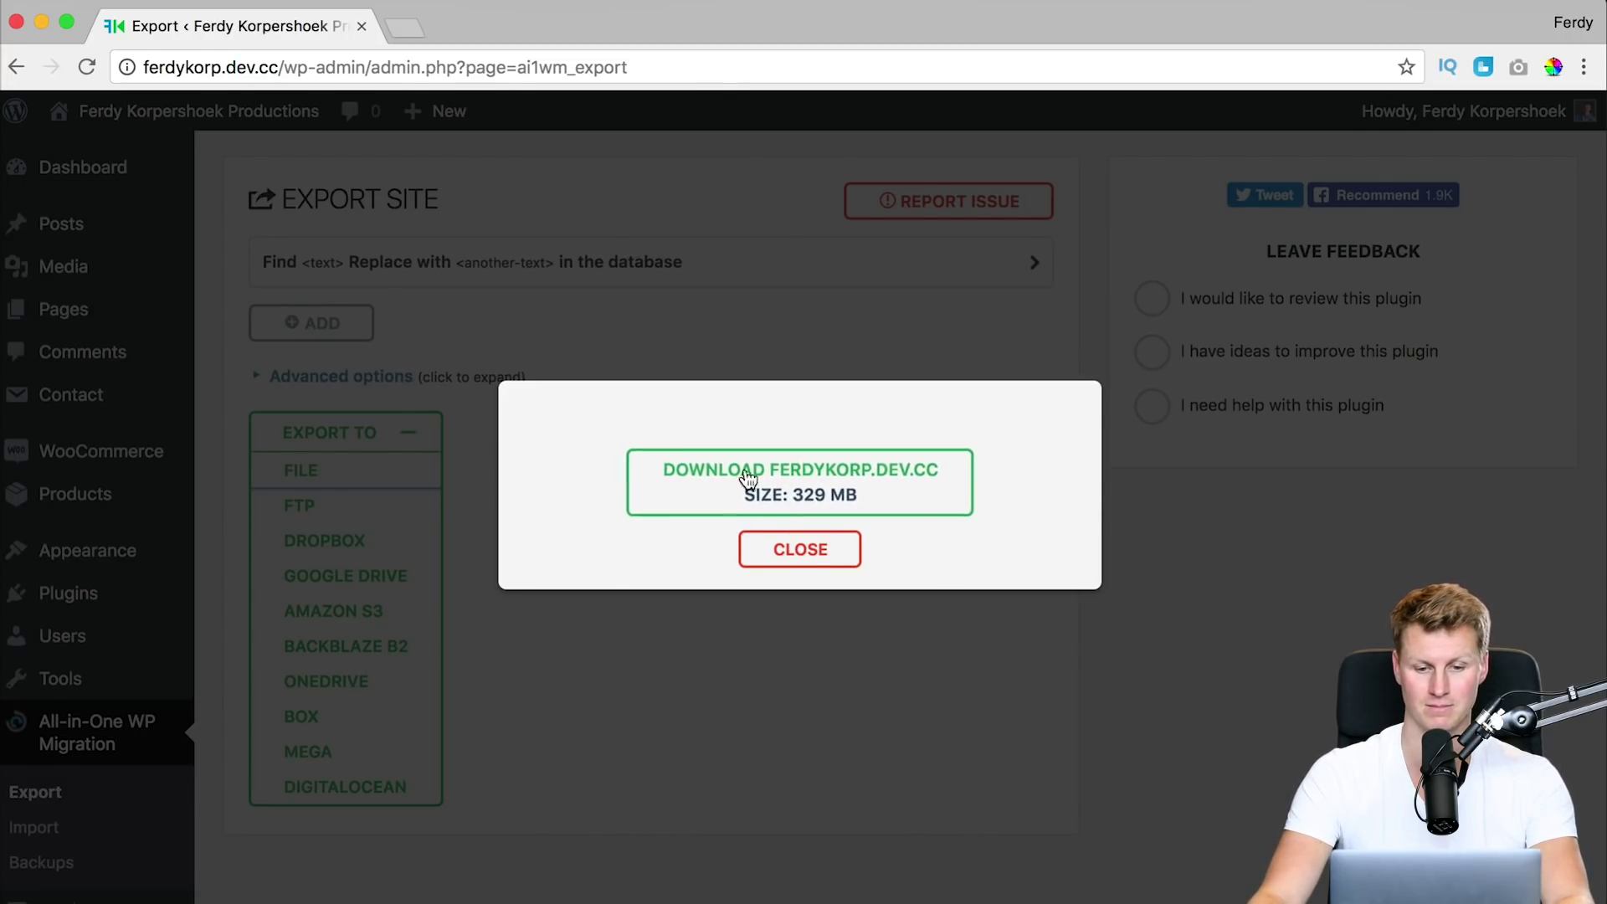
click(805, 491)
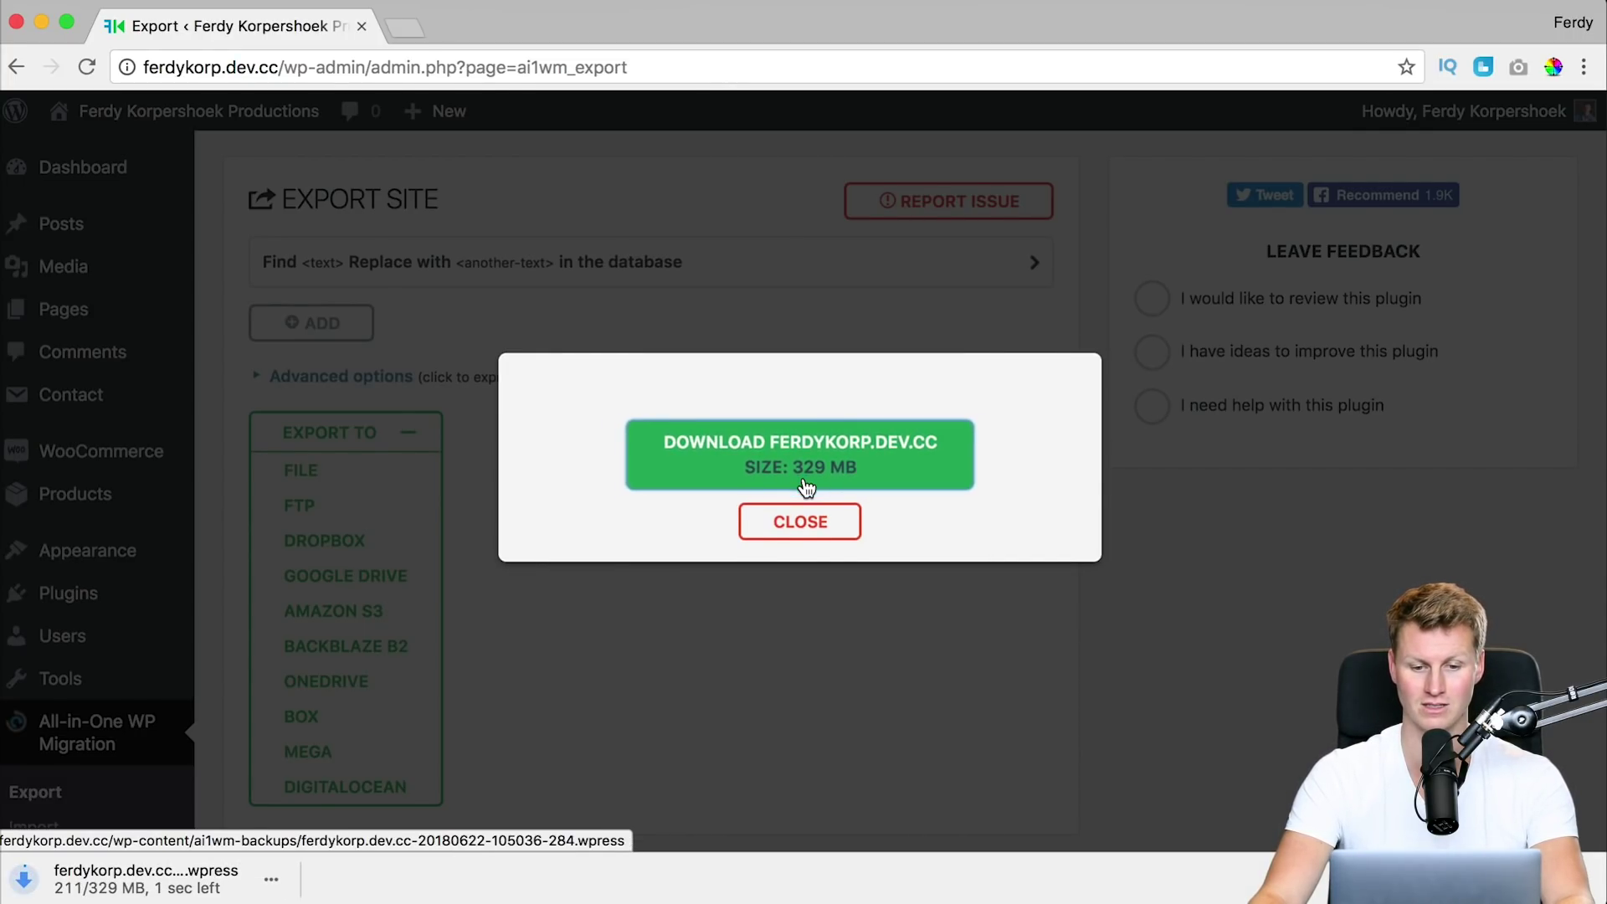
click(802, 523)
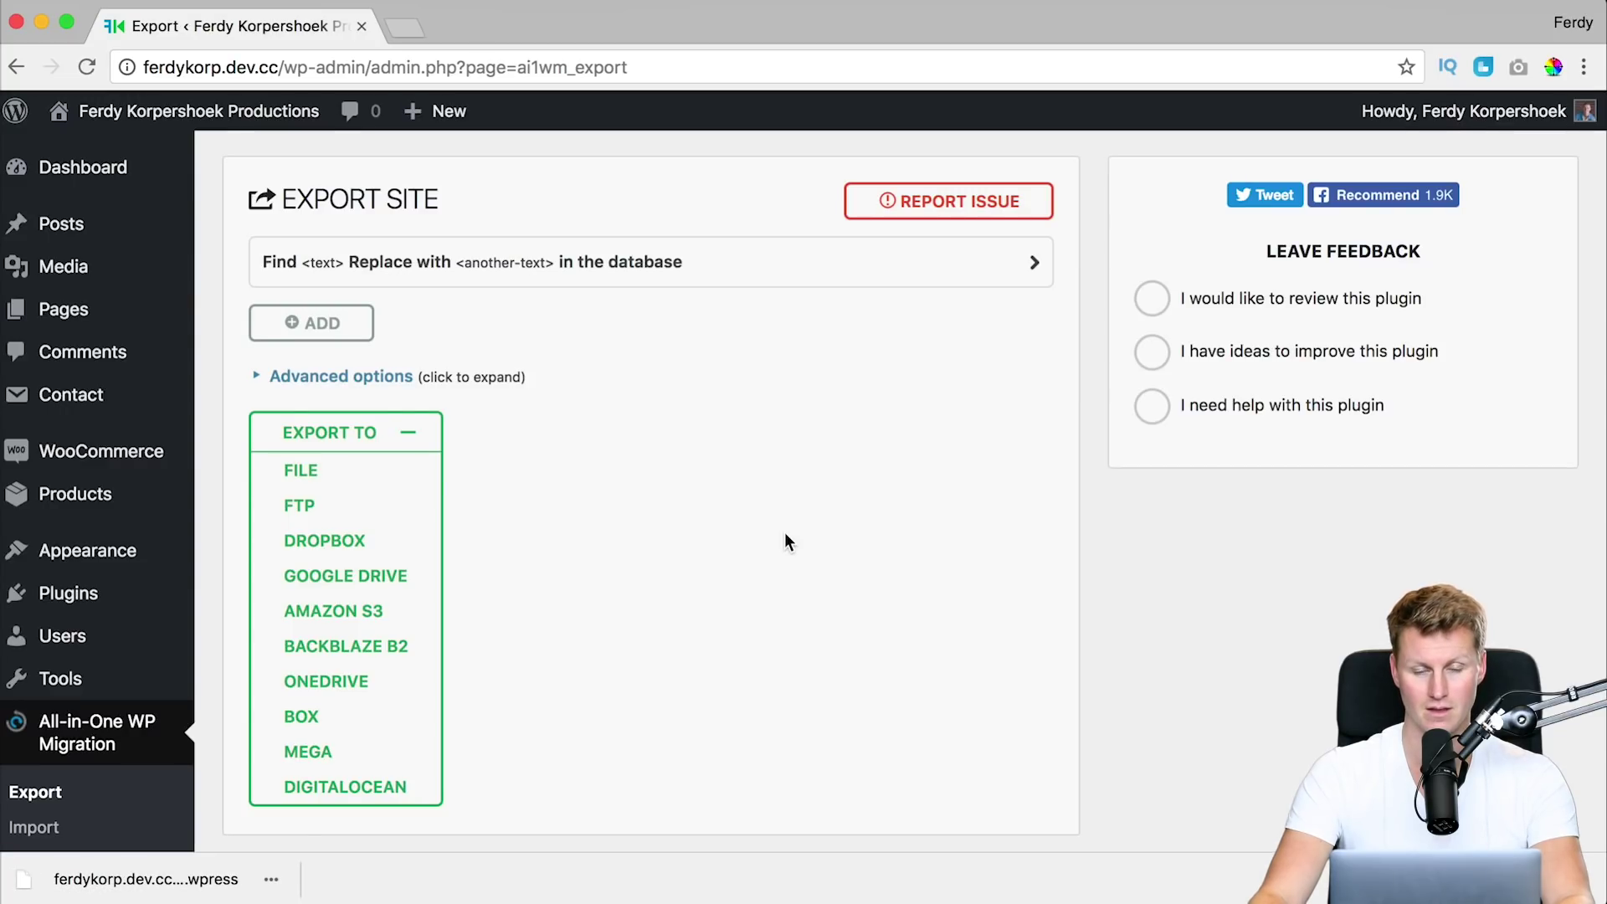
Step: Load copypaste.ferdykorpershoek.com/wp-admin in a new browser tab
click(404, 23)
text(copypas)
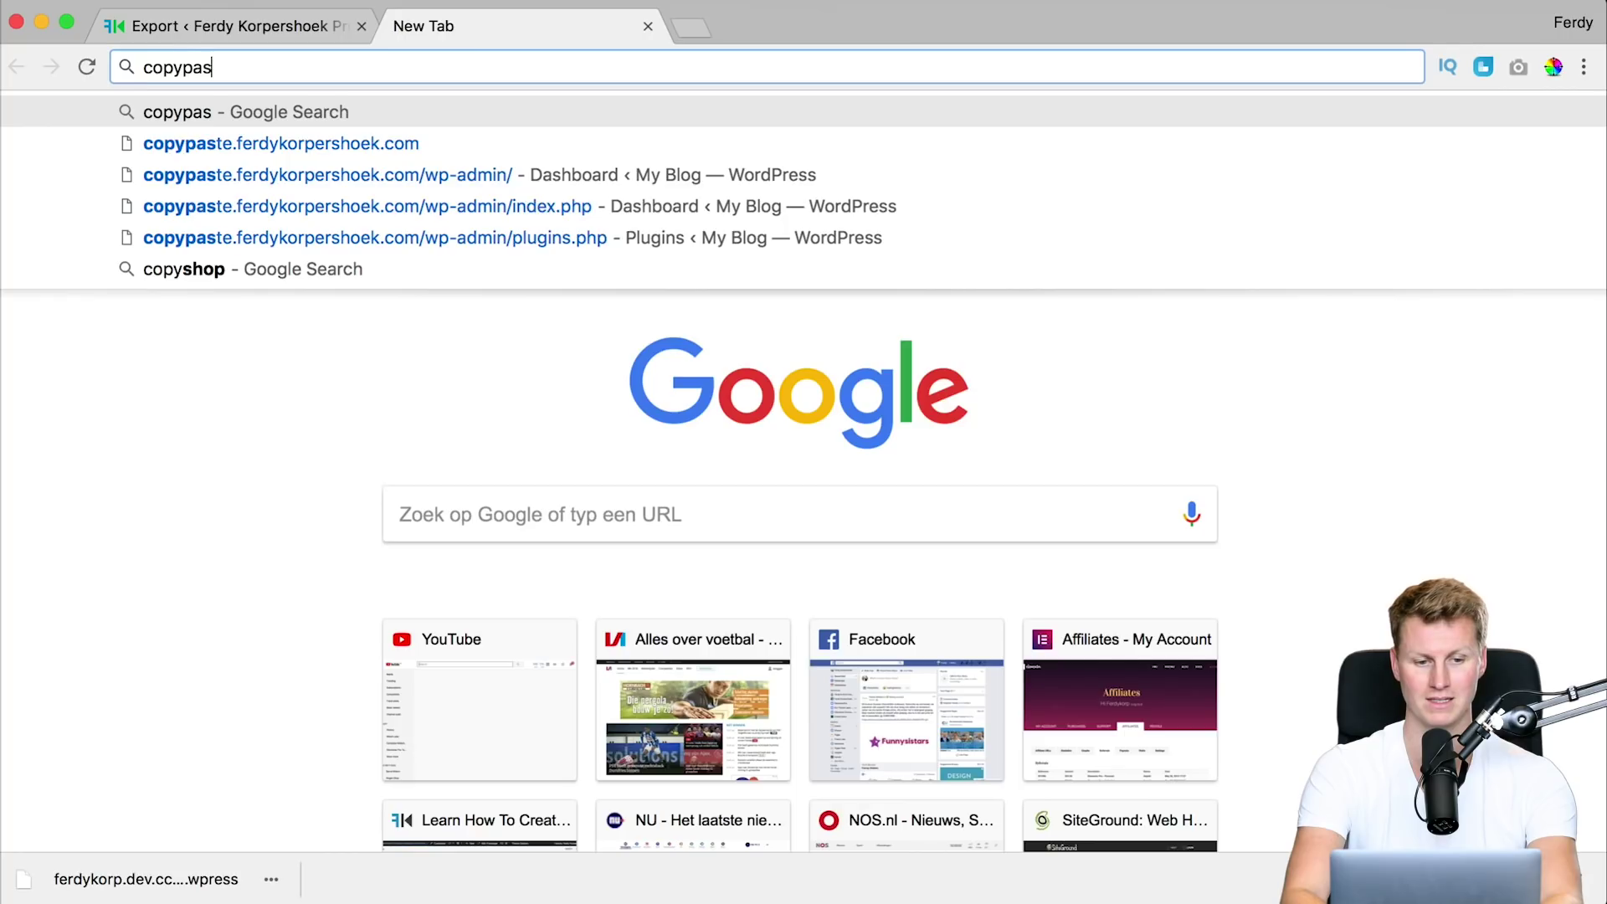
text(te.ferdykorpershoek.com)
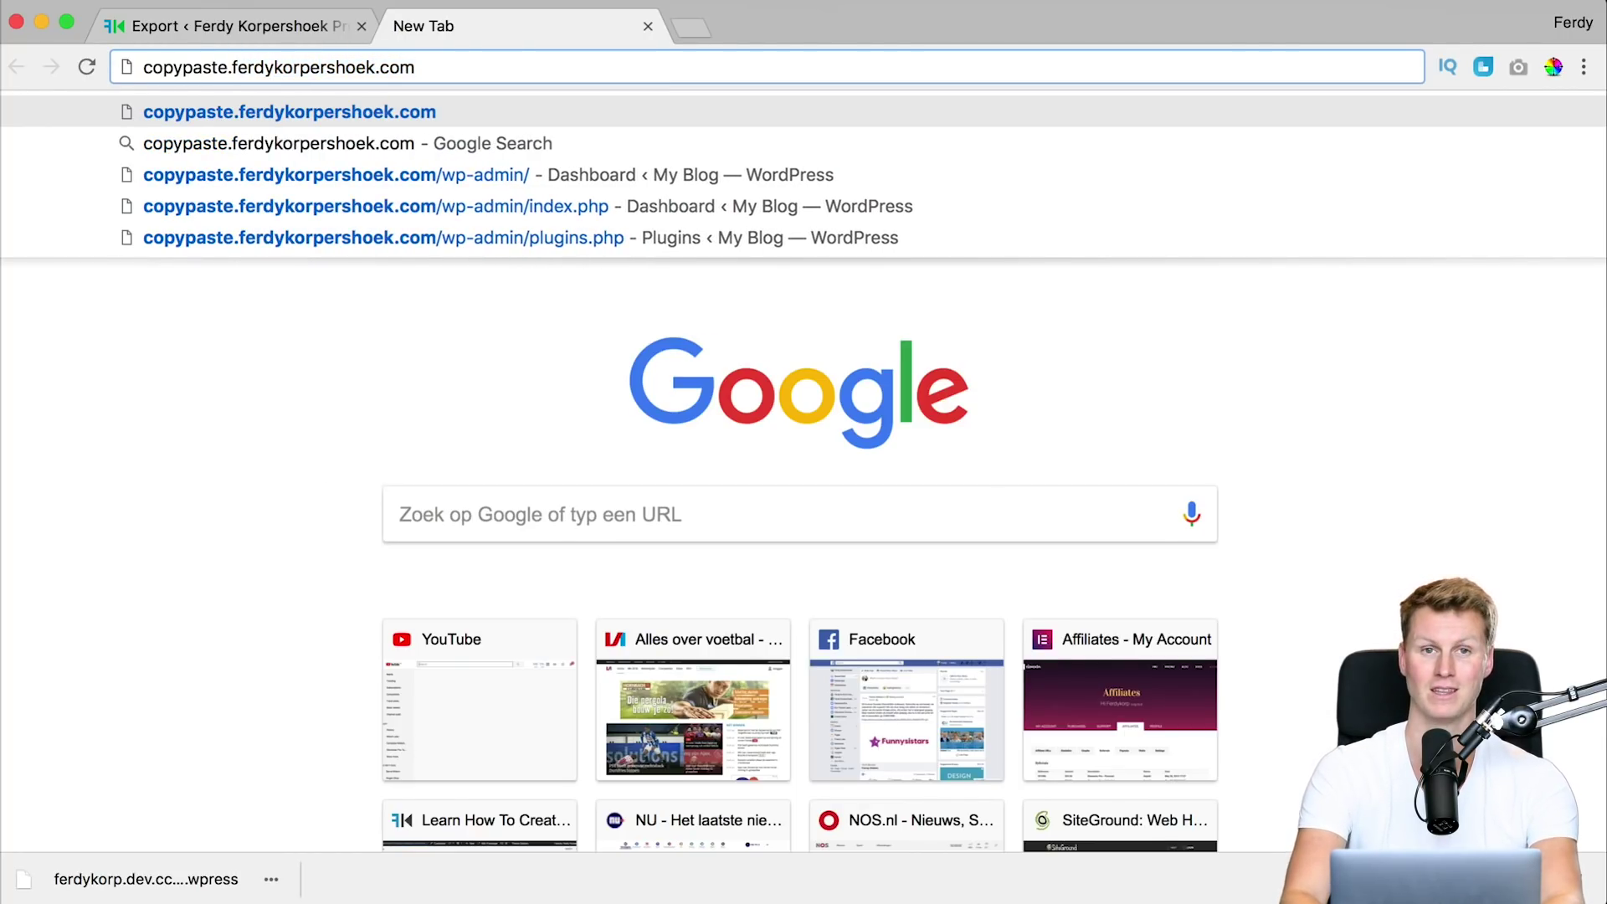
text(/wp-admin)
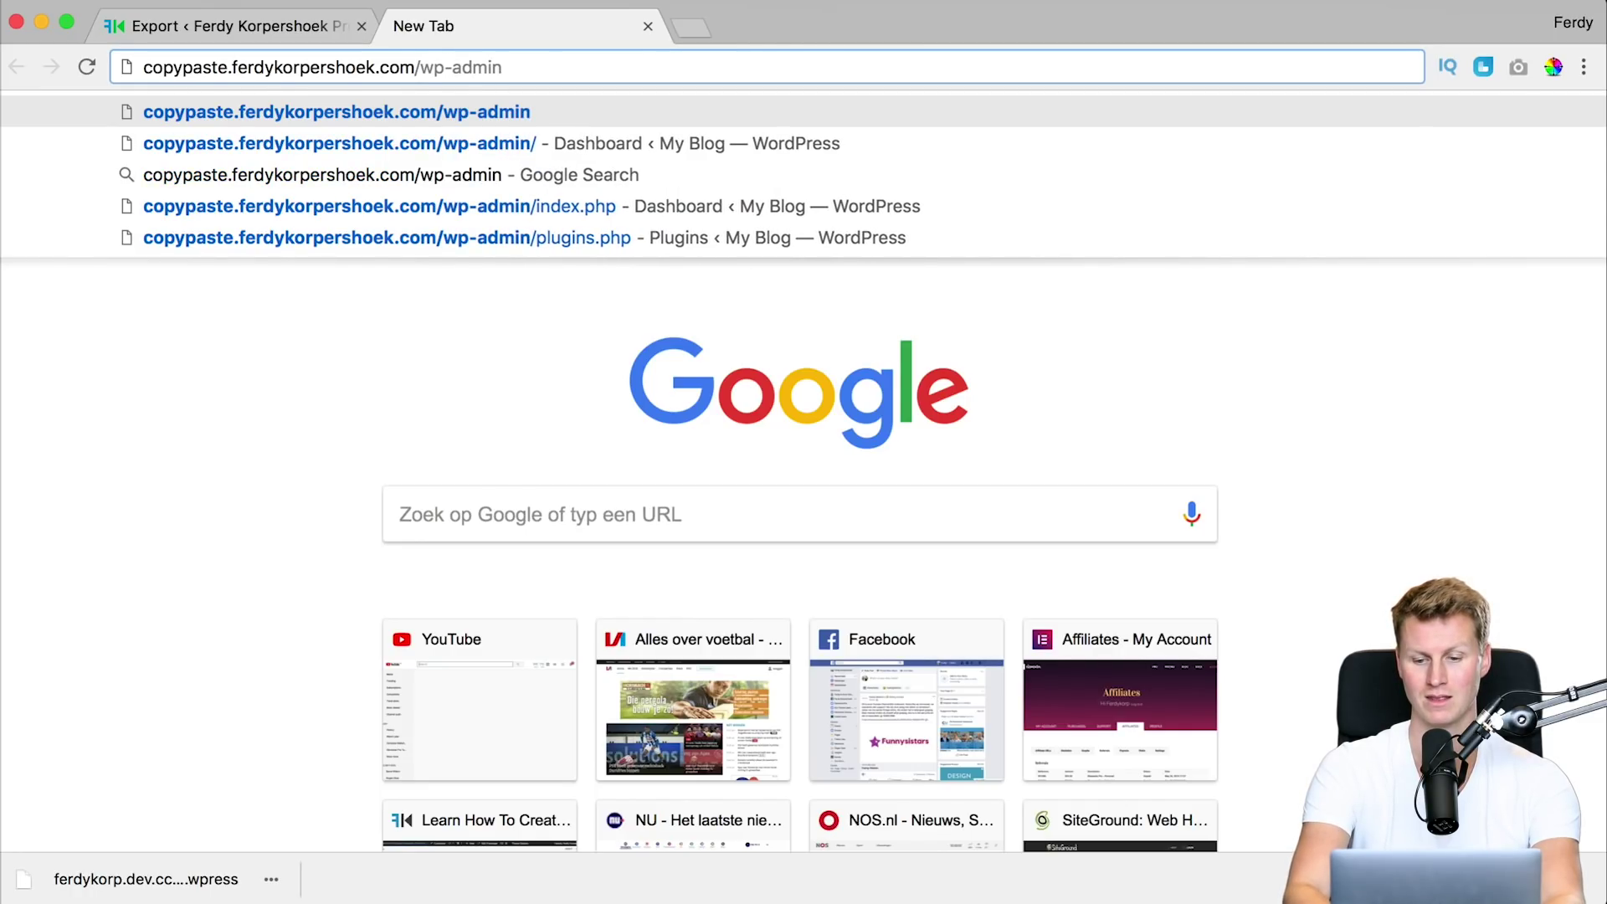
key(Return)
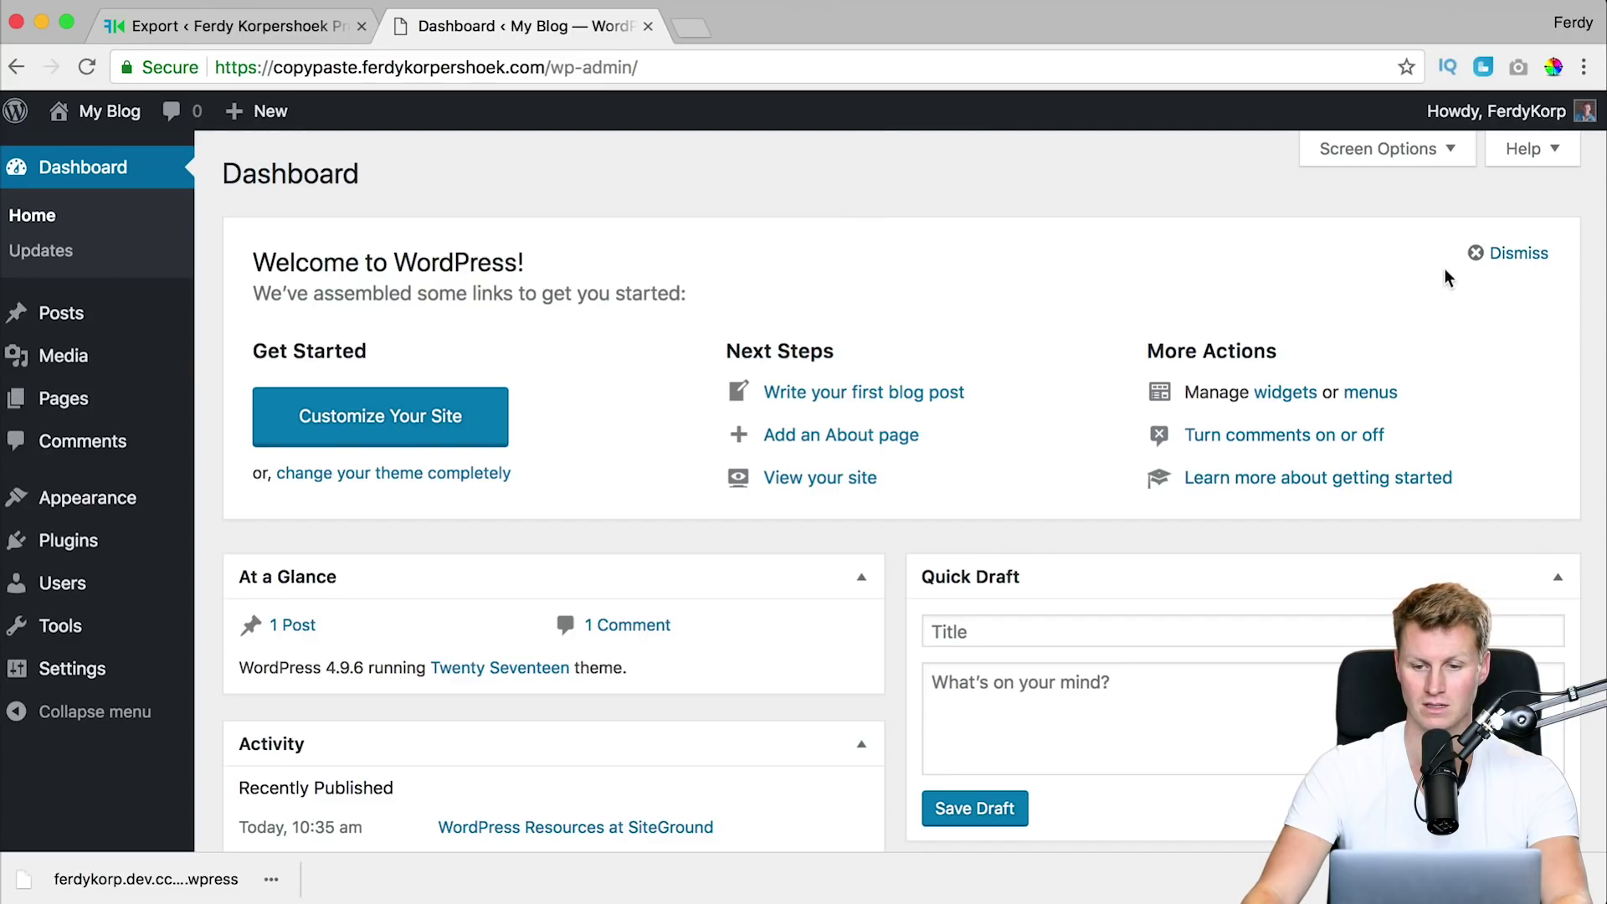
Step: Dismiss the welcome panel and permanently delete the sample post from the trash
click(1507, 253)
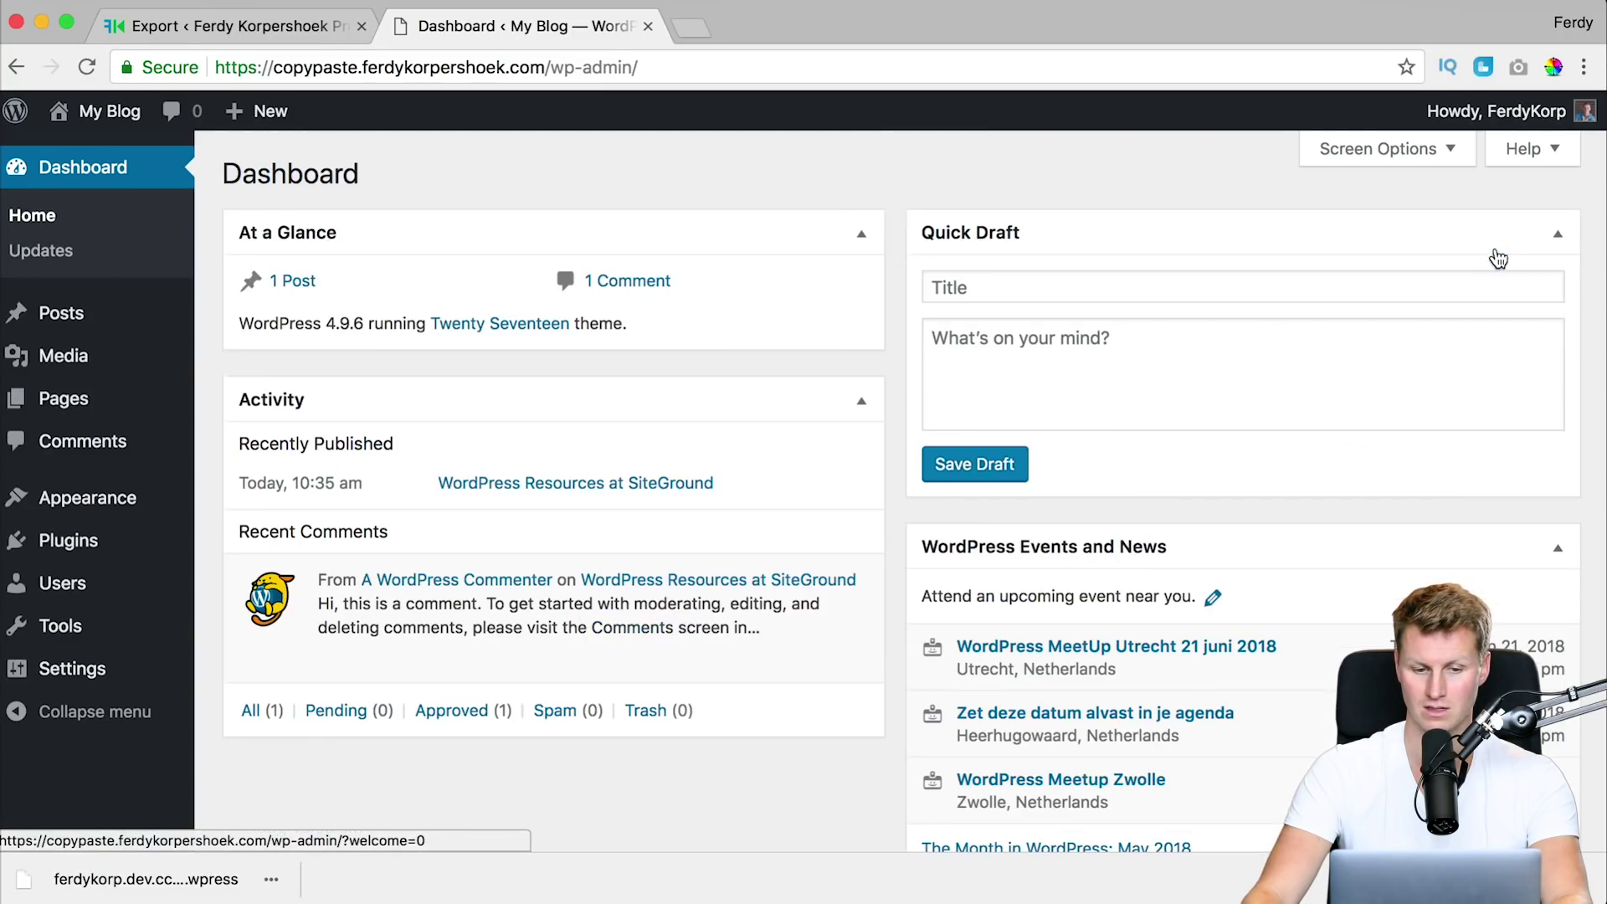
click(293, 280)
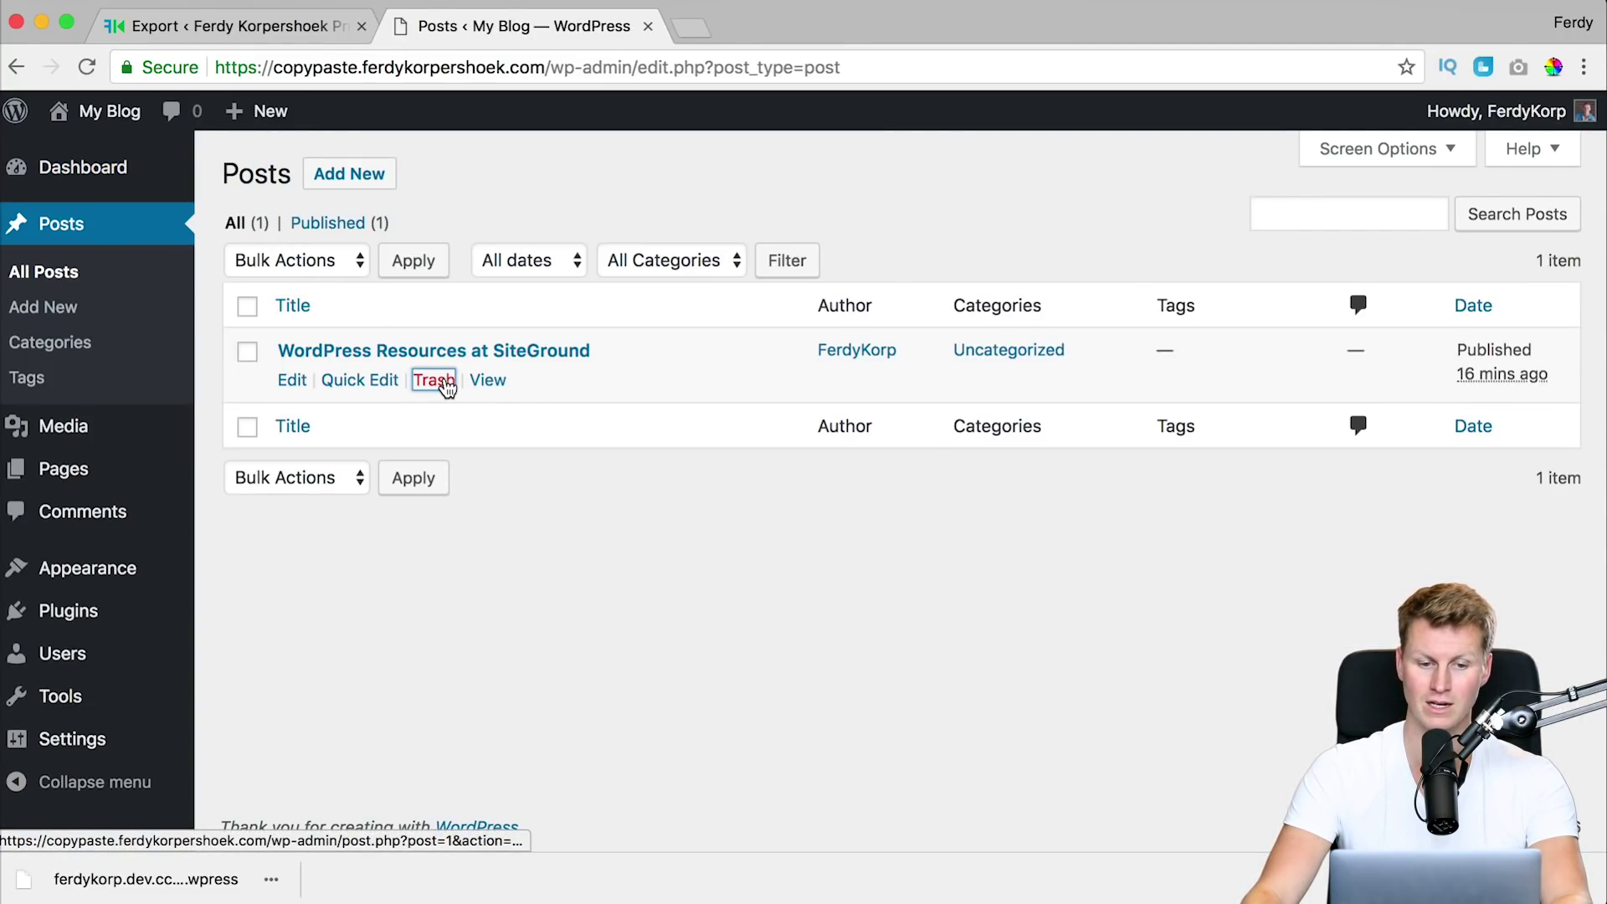
click(444, 381)
click(332, 305)
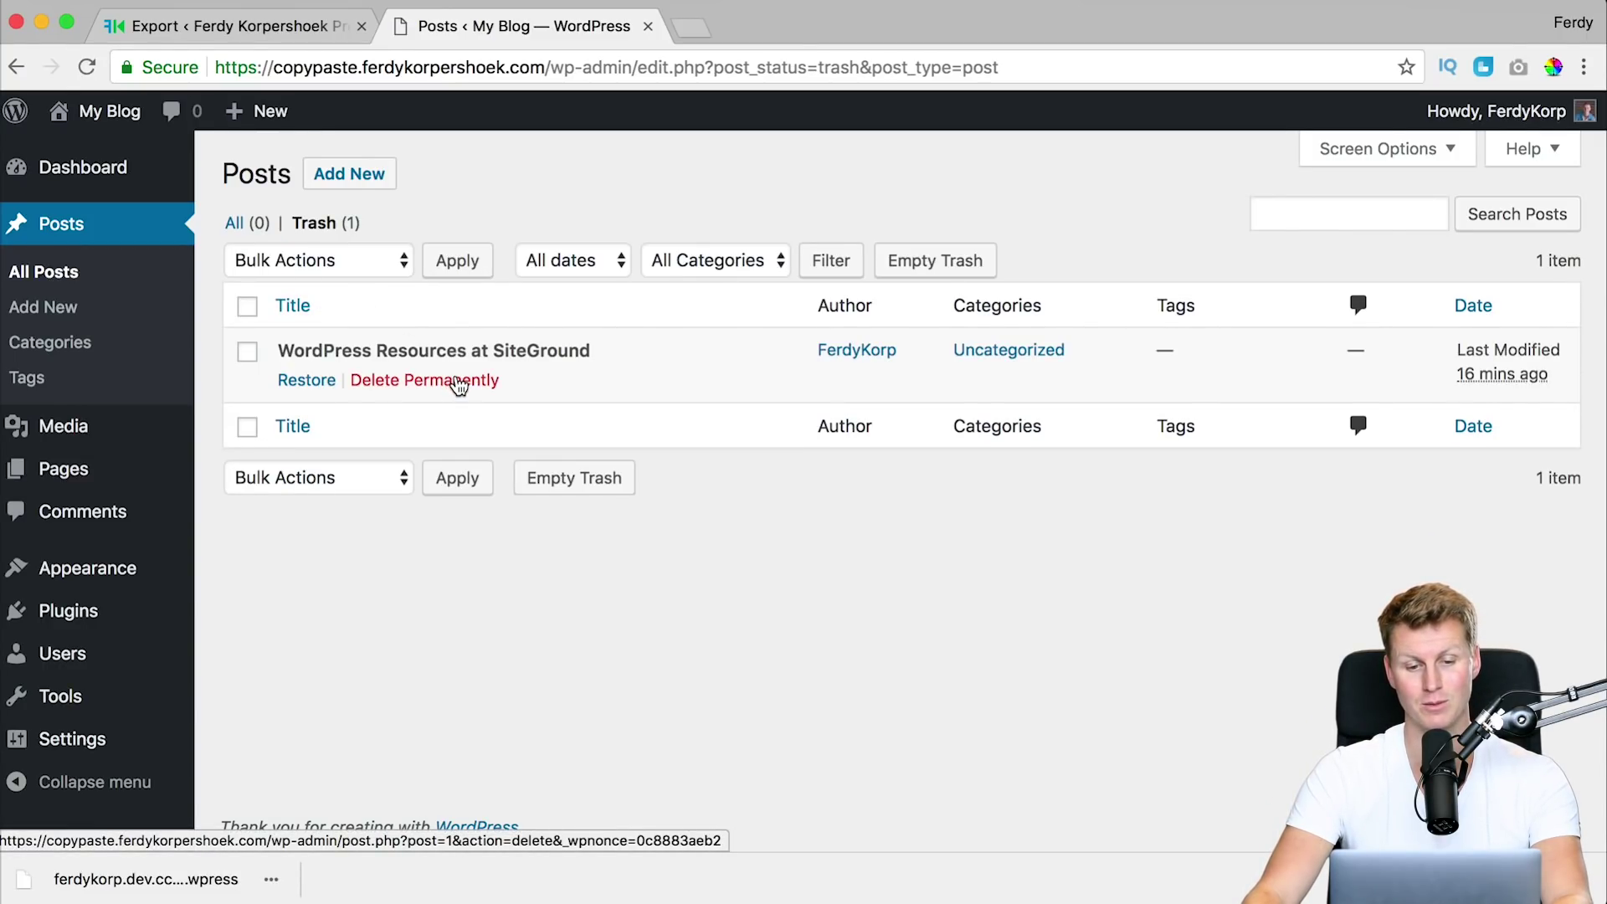
click(459, 383)
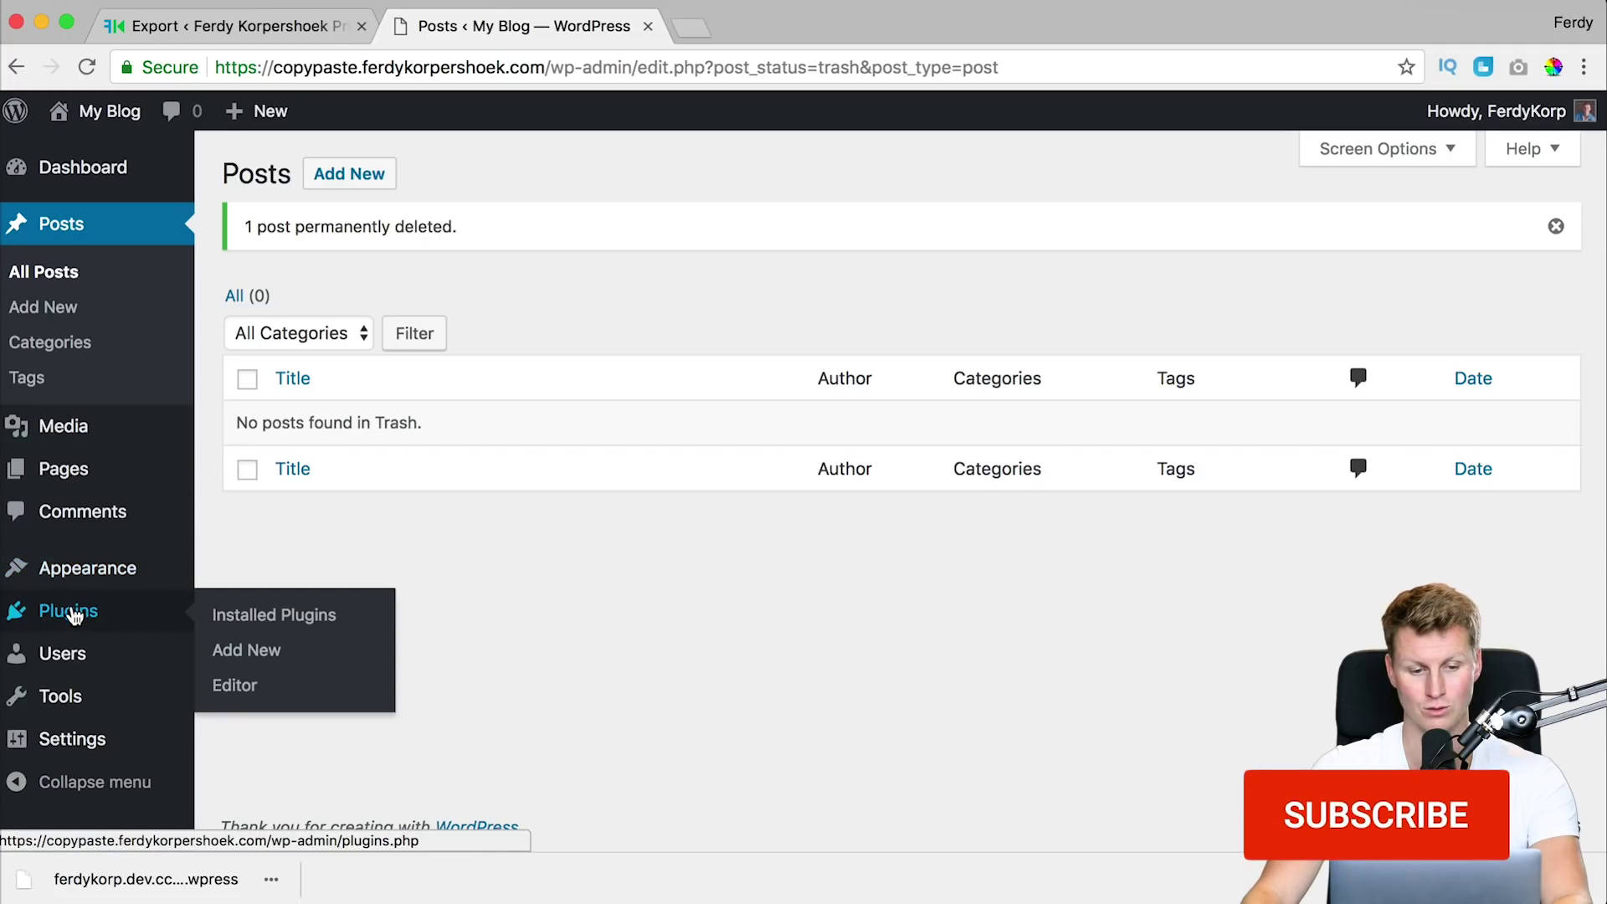
Step: Bulk-delete the Akismet Anti-Spam and Hello Dolly plugins
click(75, 616)
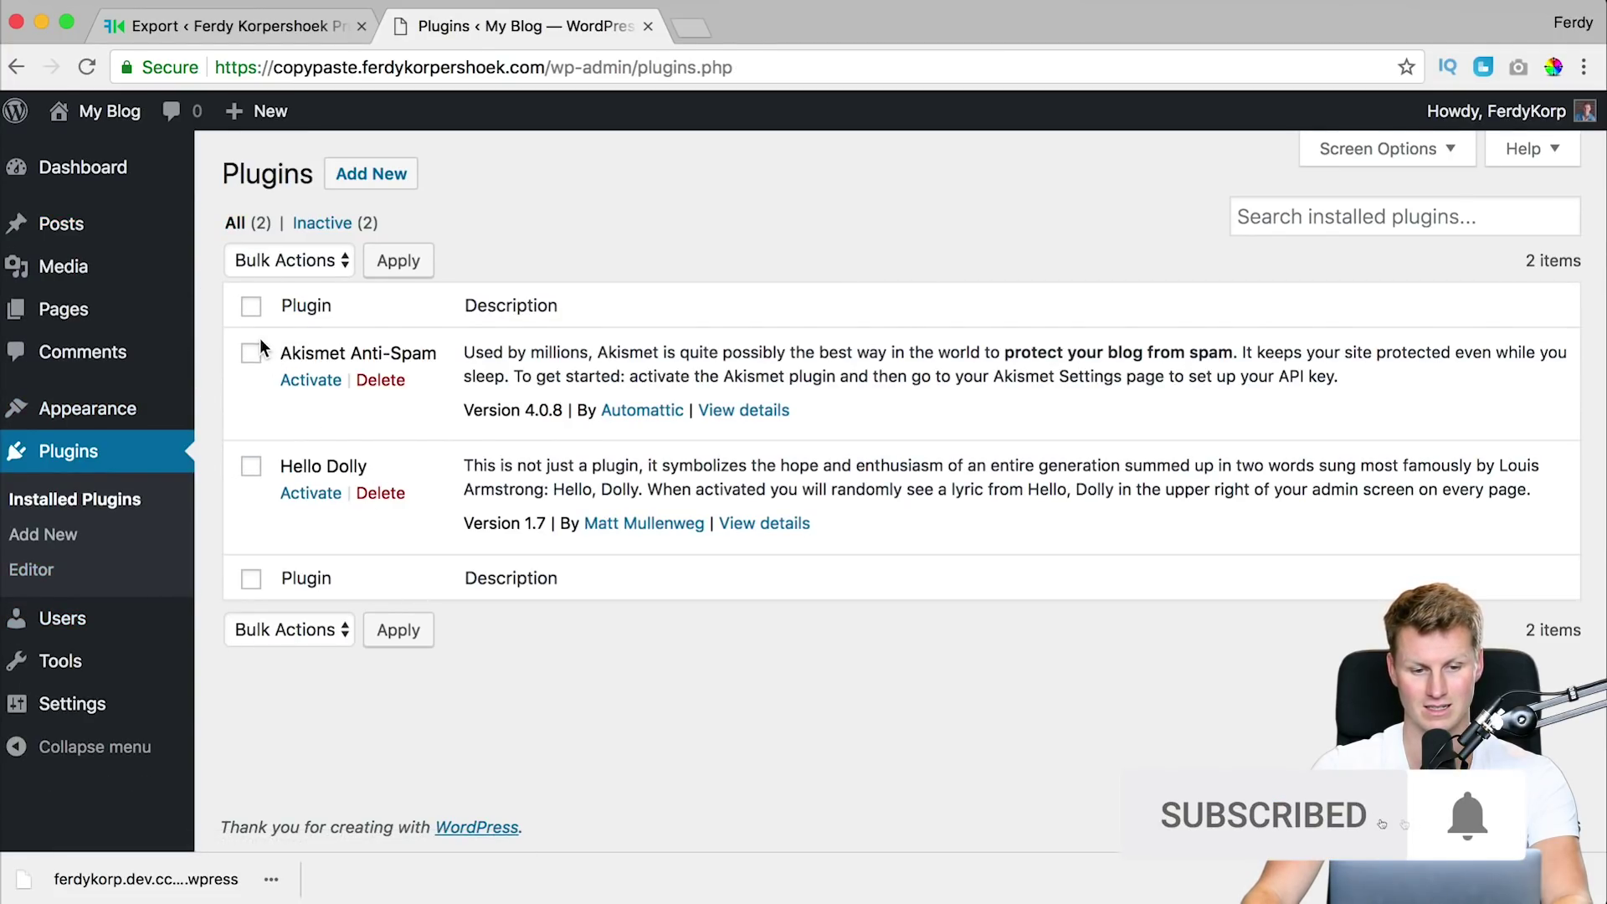
click(251, 307)
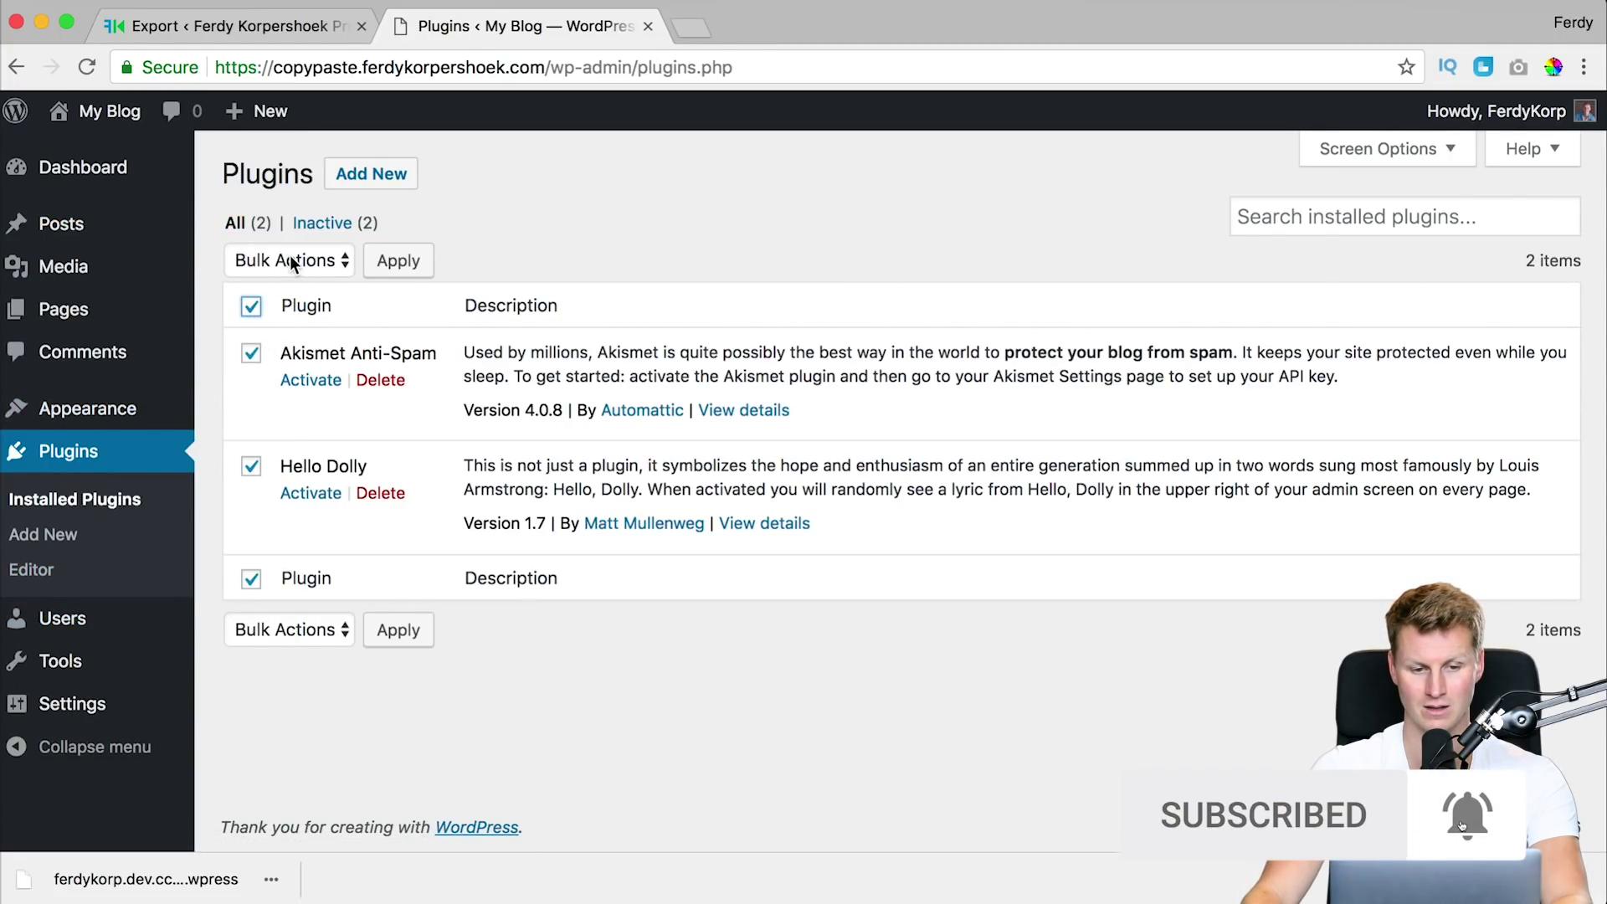
click(293, 264)
click(278, 353)
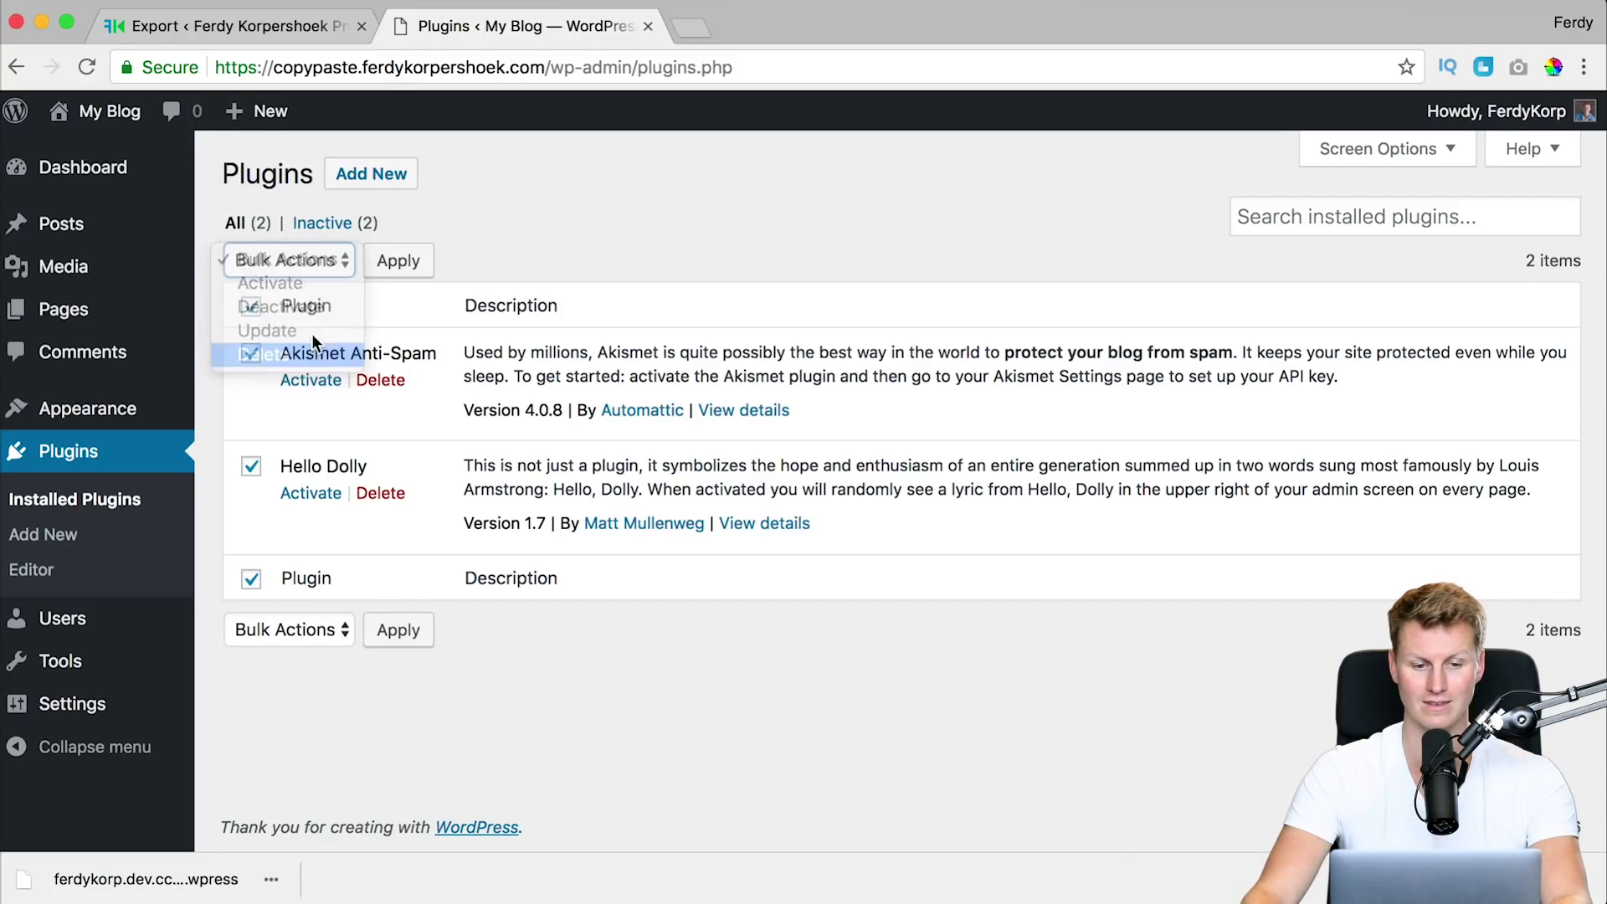
click(401, 263)
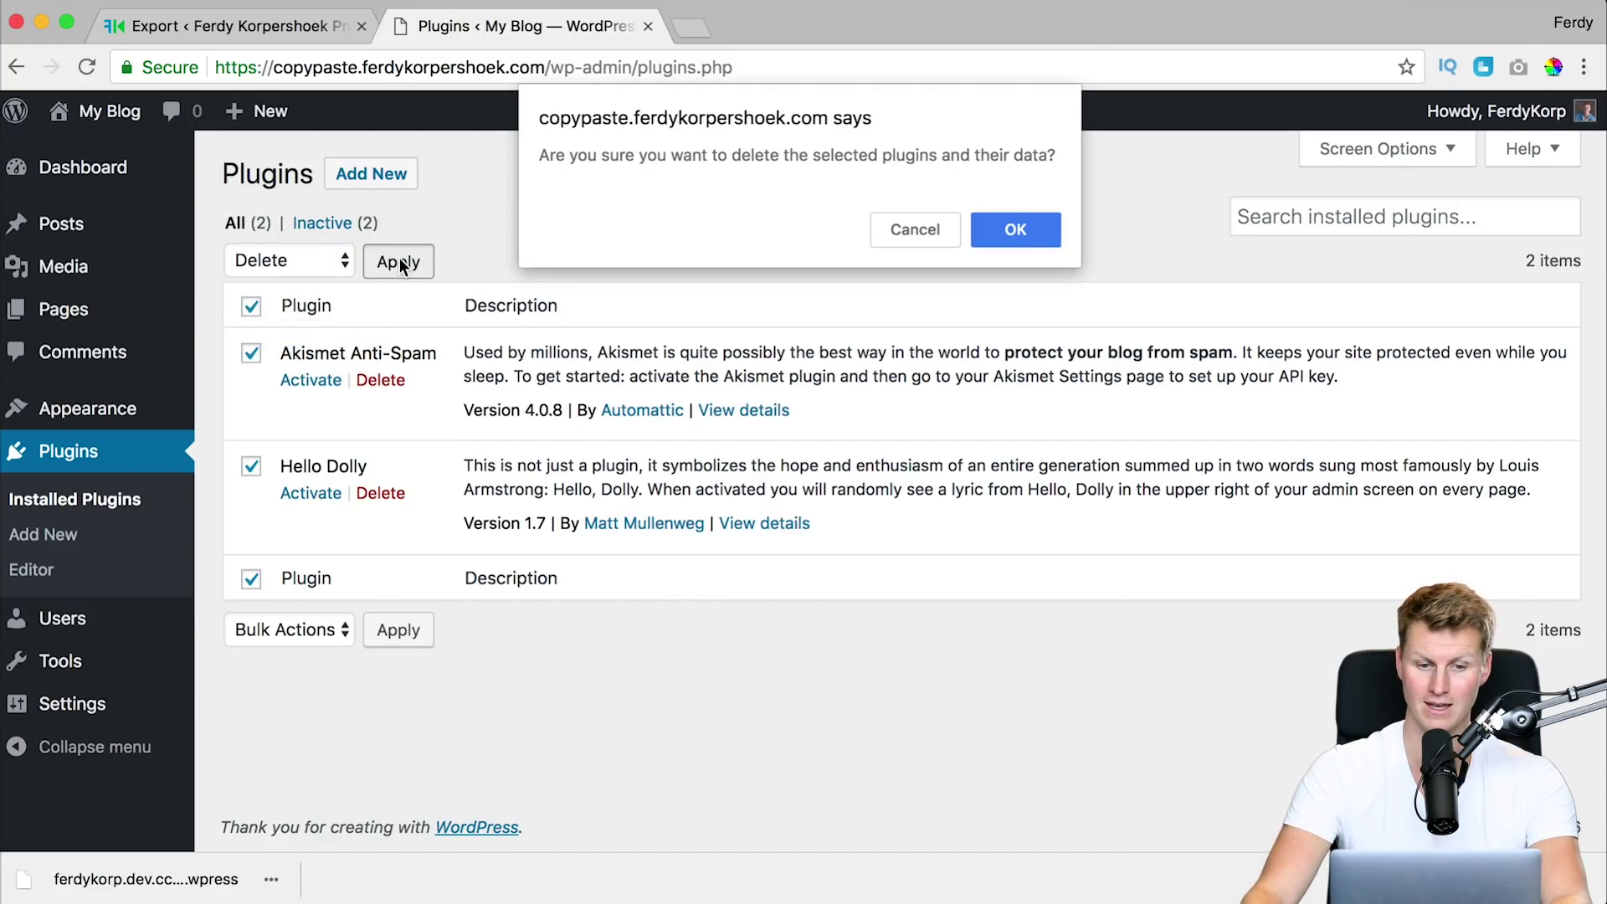
click(1010, 231)
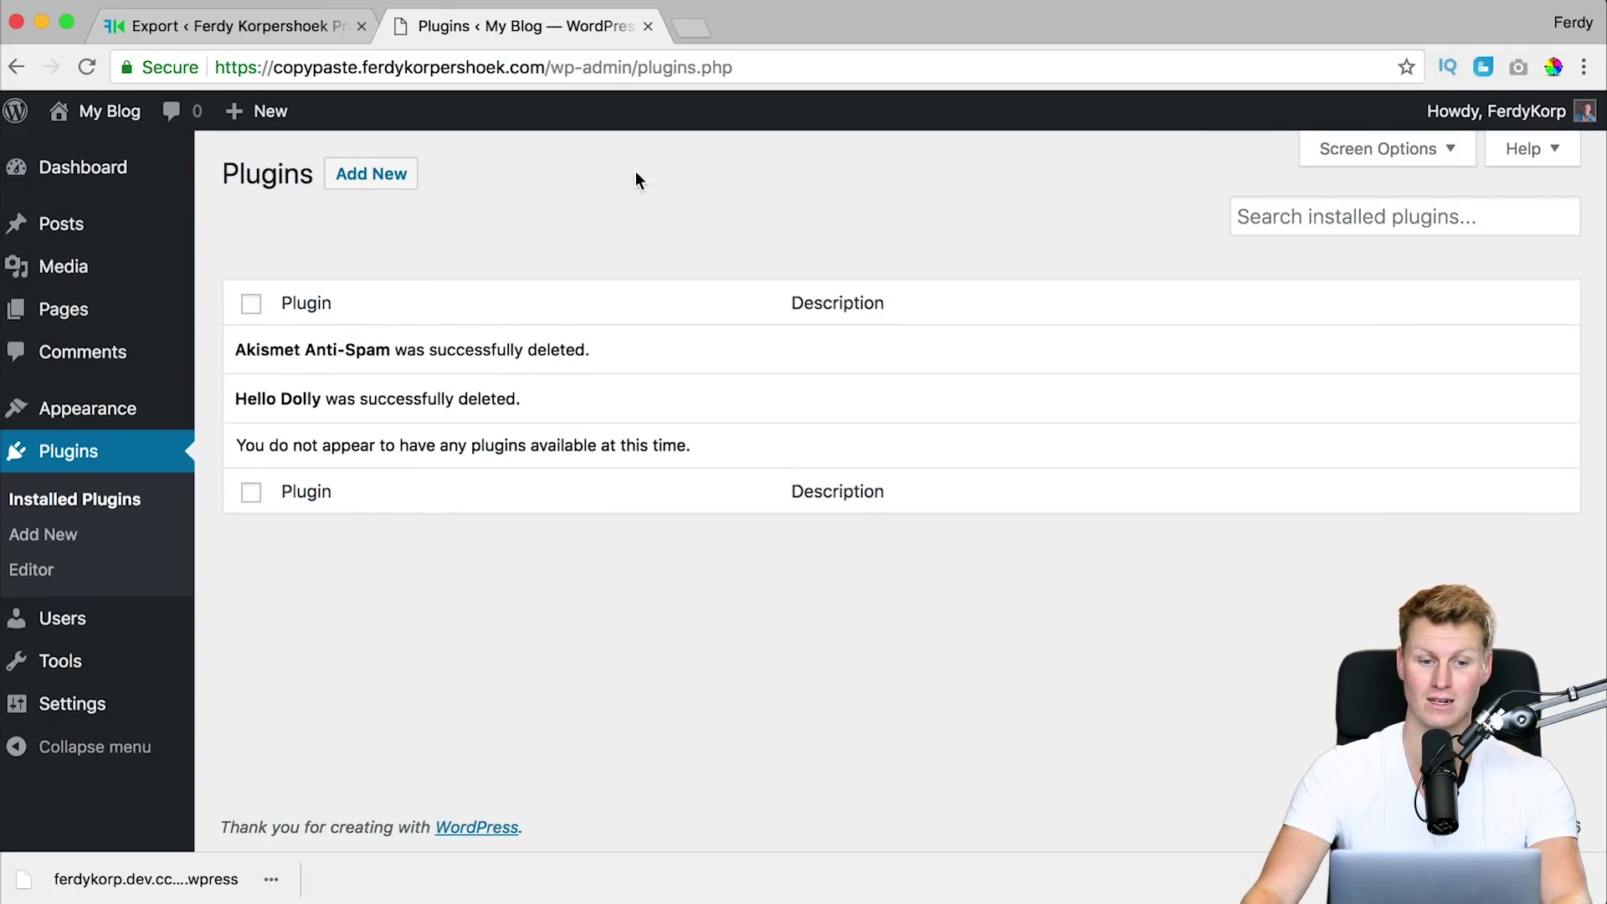
Step: Search 'all in one wp', then install and activate All-in-One WP Migration on the new site
click(390, 179)
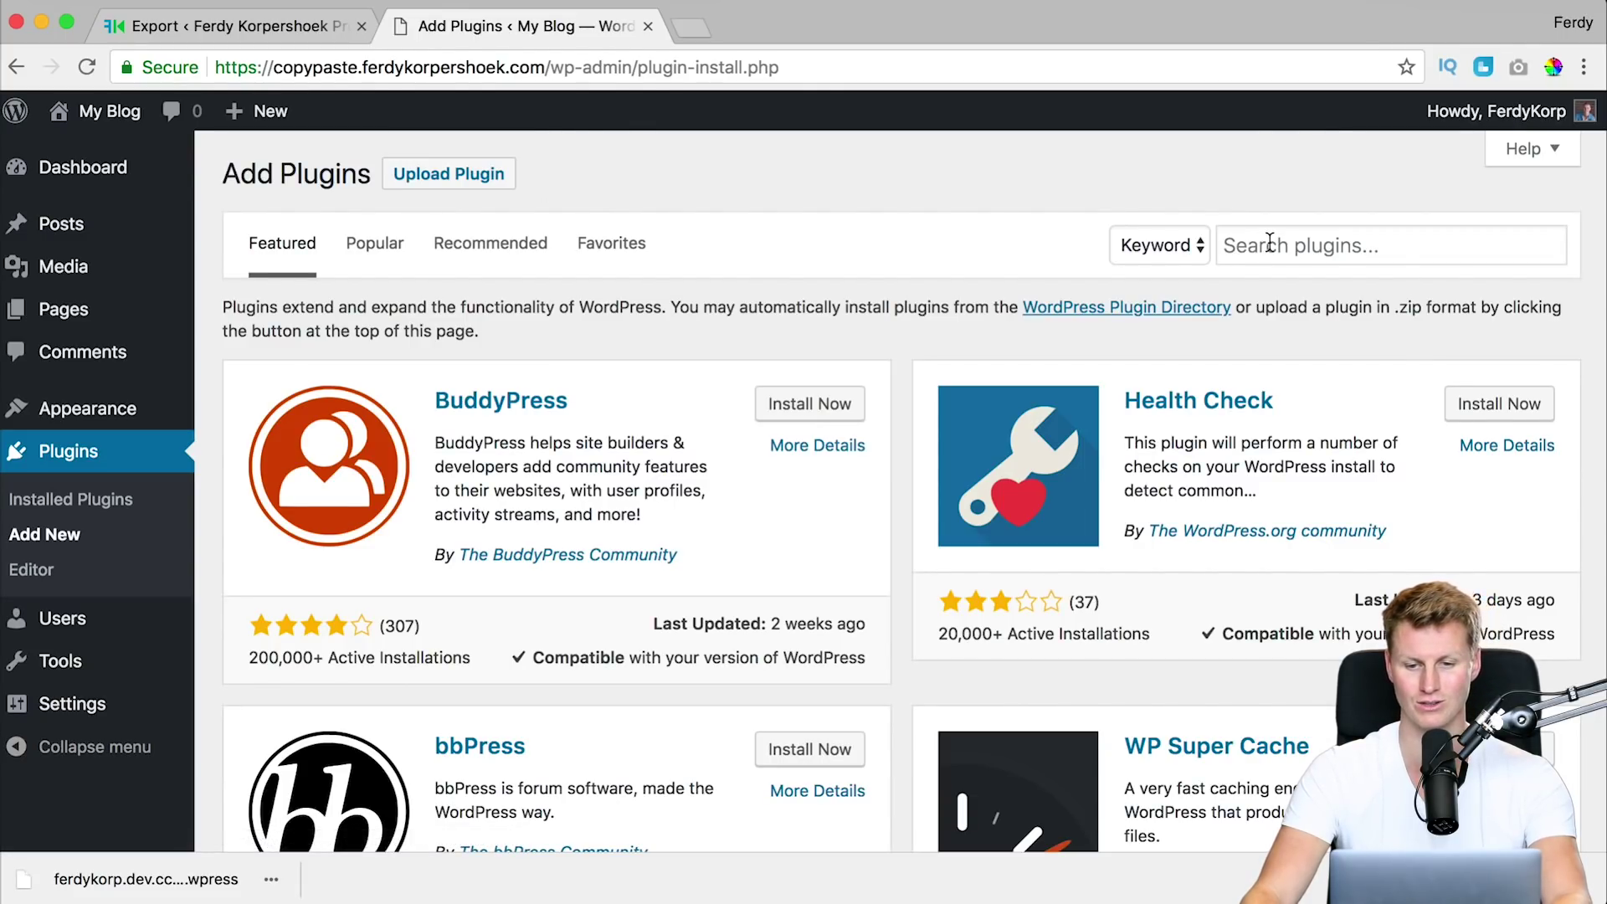
click(1271, 243)
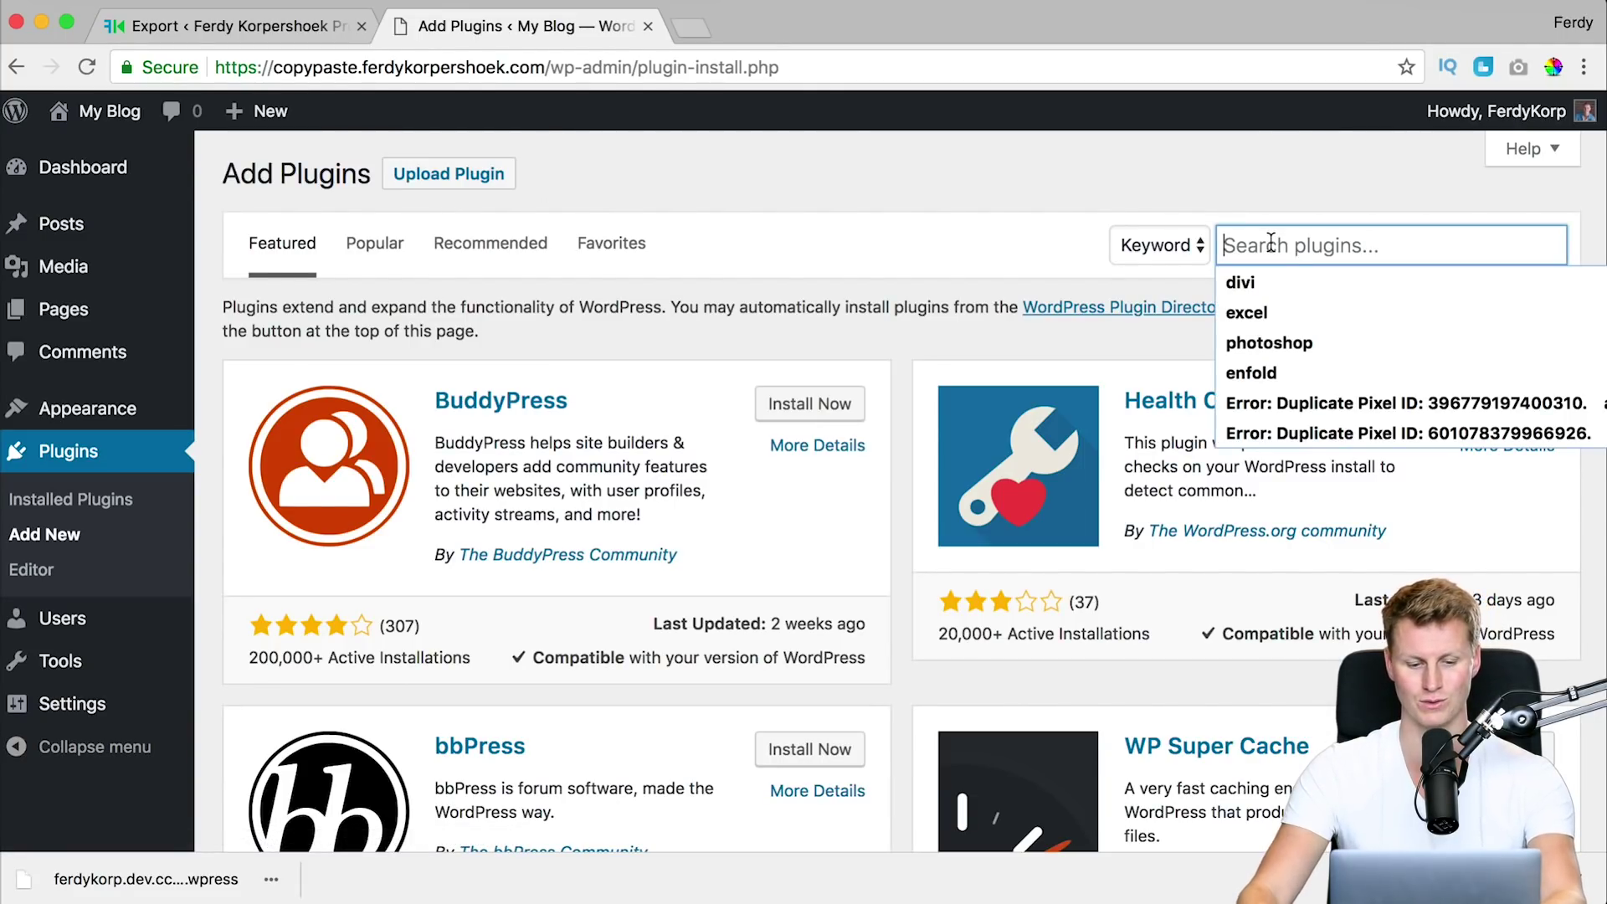
text(all in one )
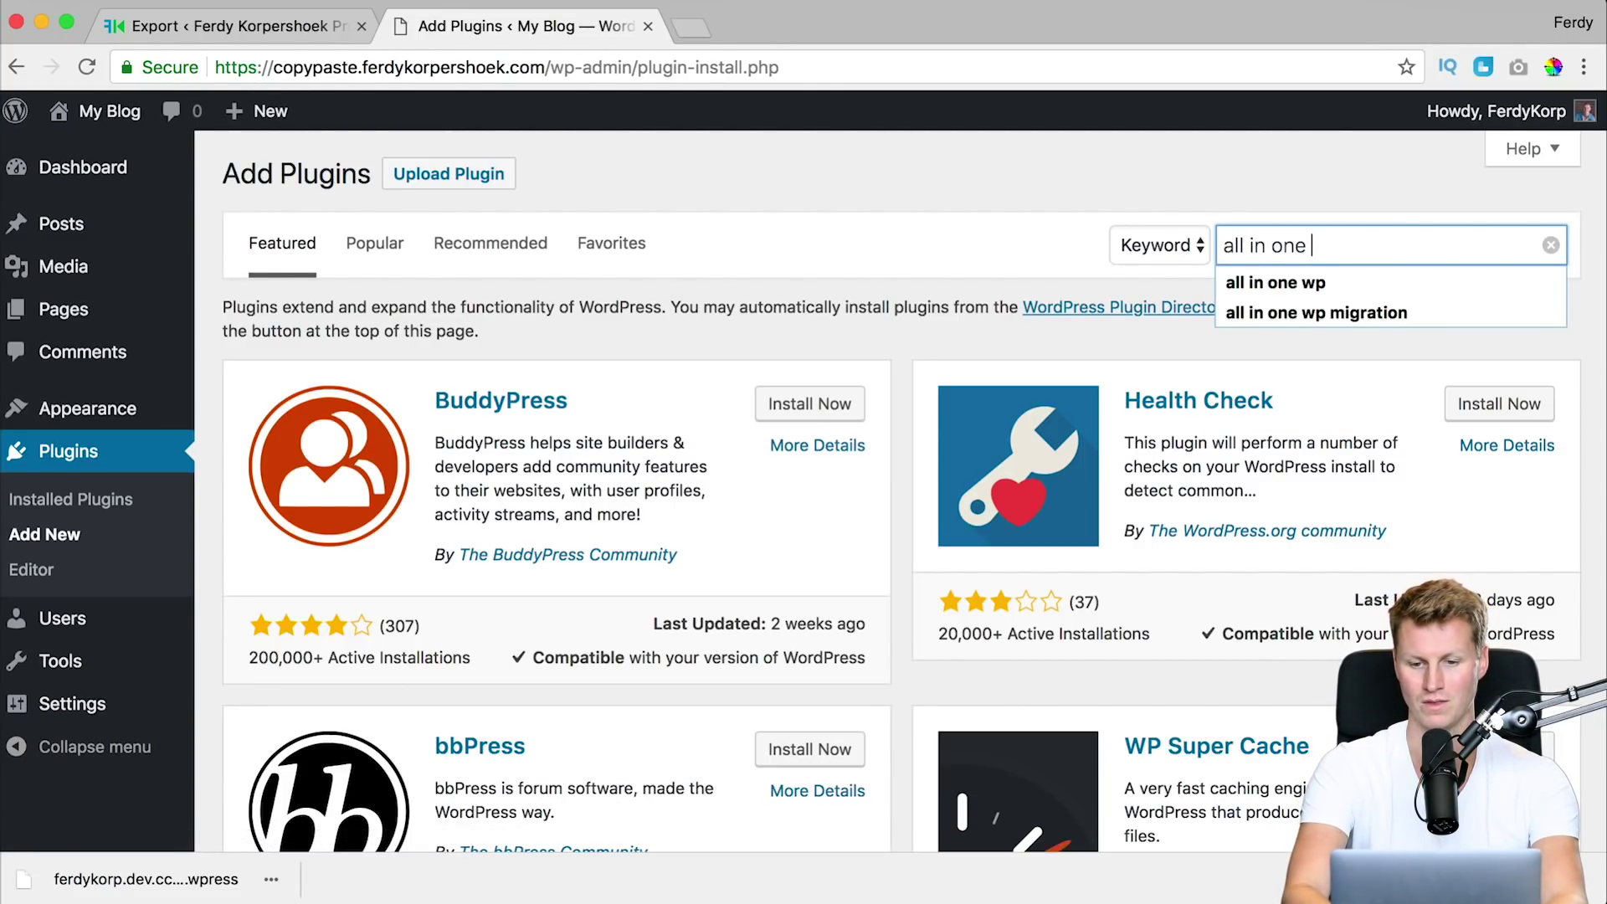
text(wp)
key(Return)
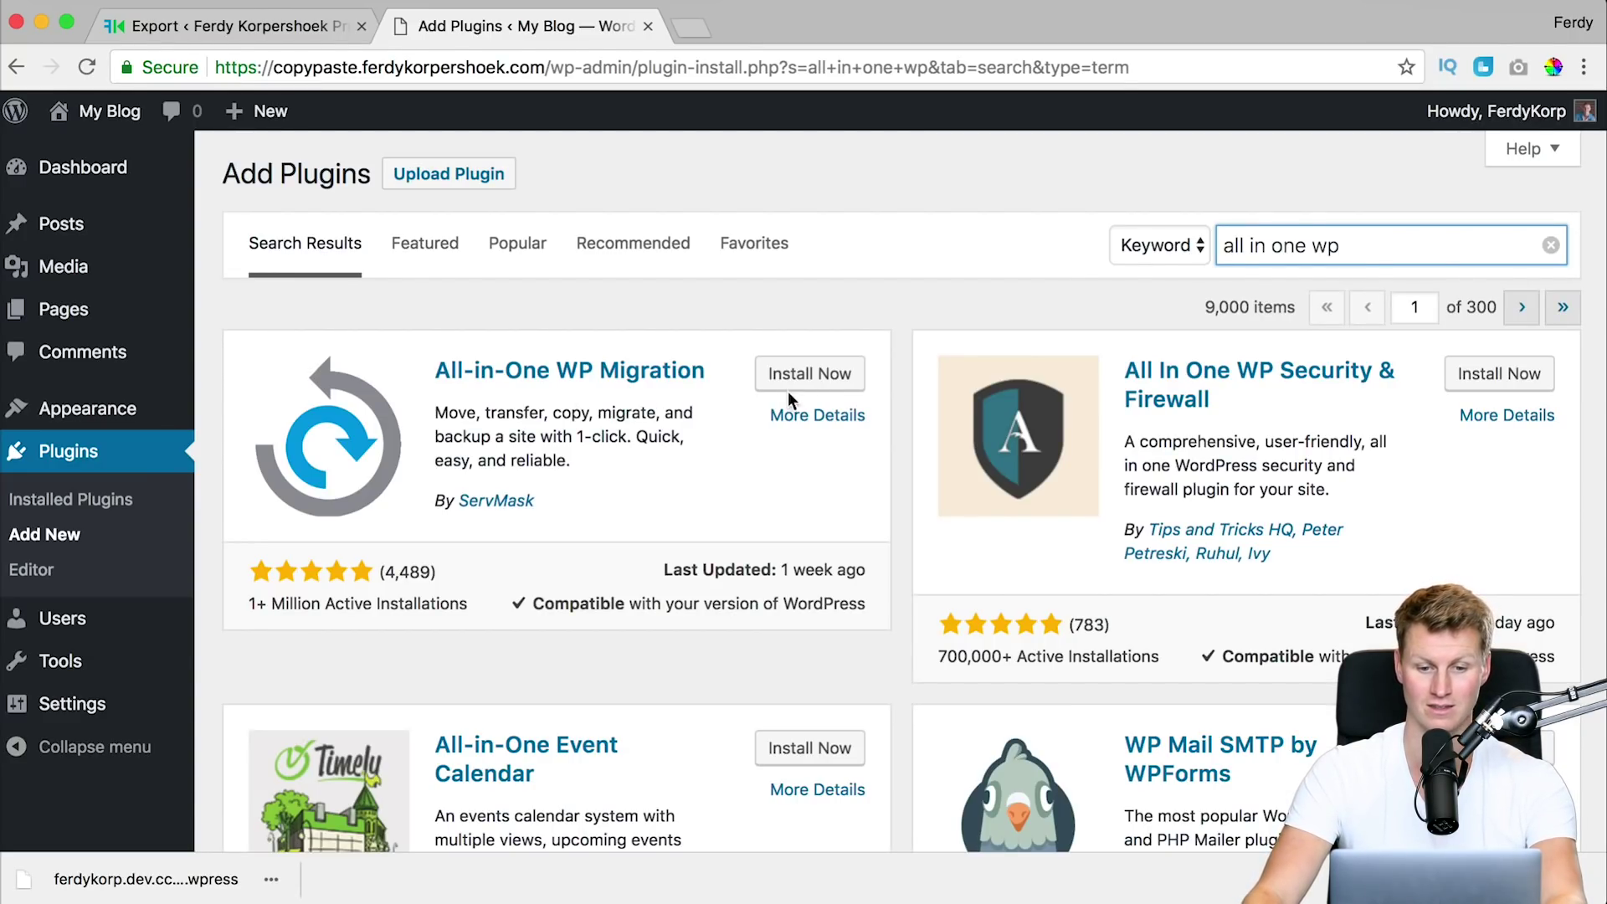
click(809, 375)
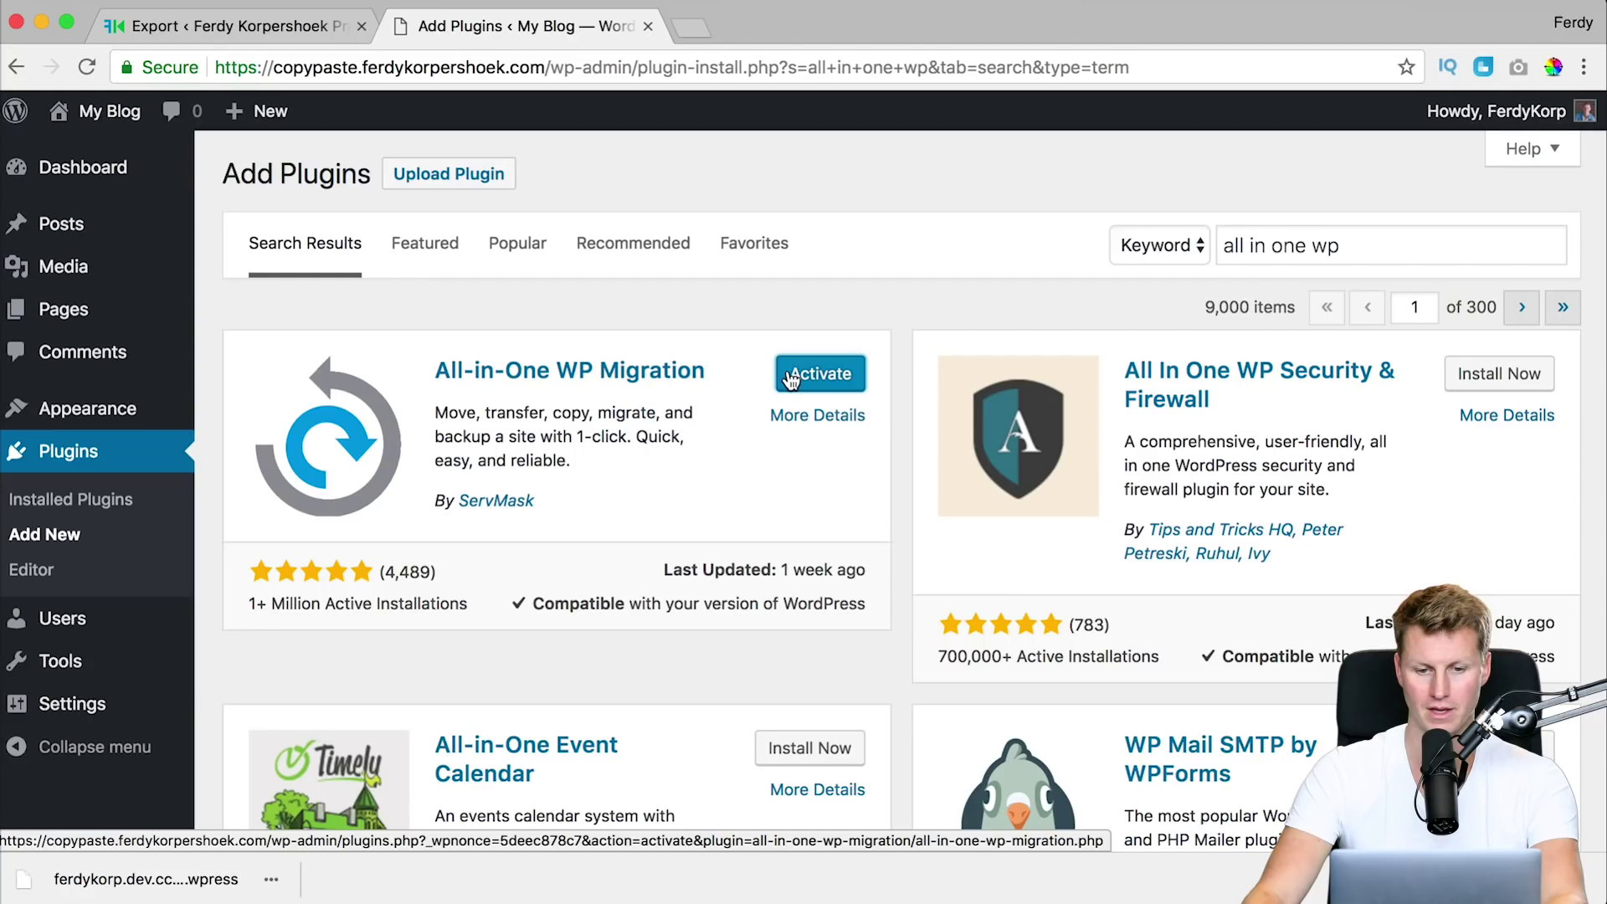
click(811, 382)
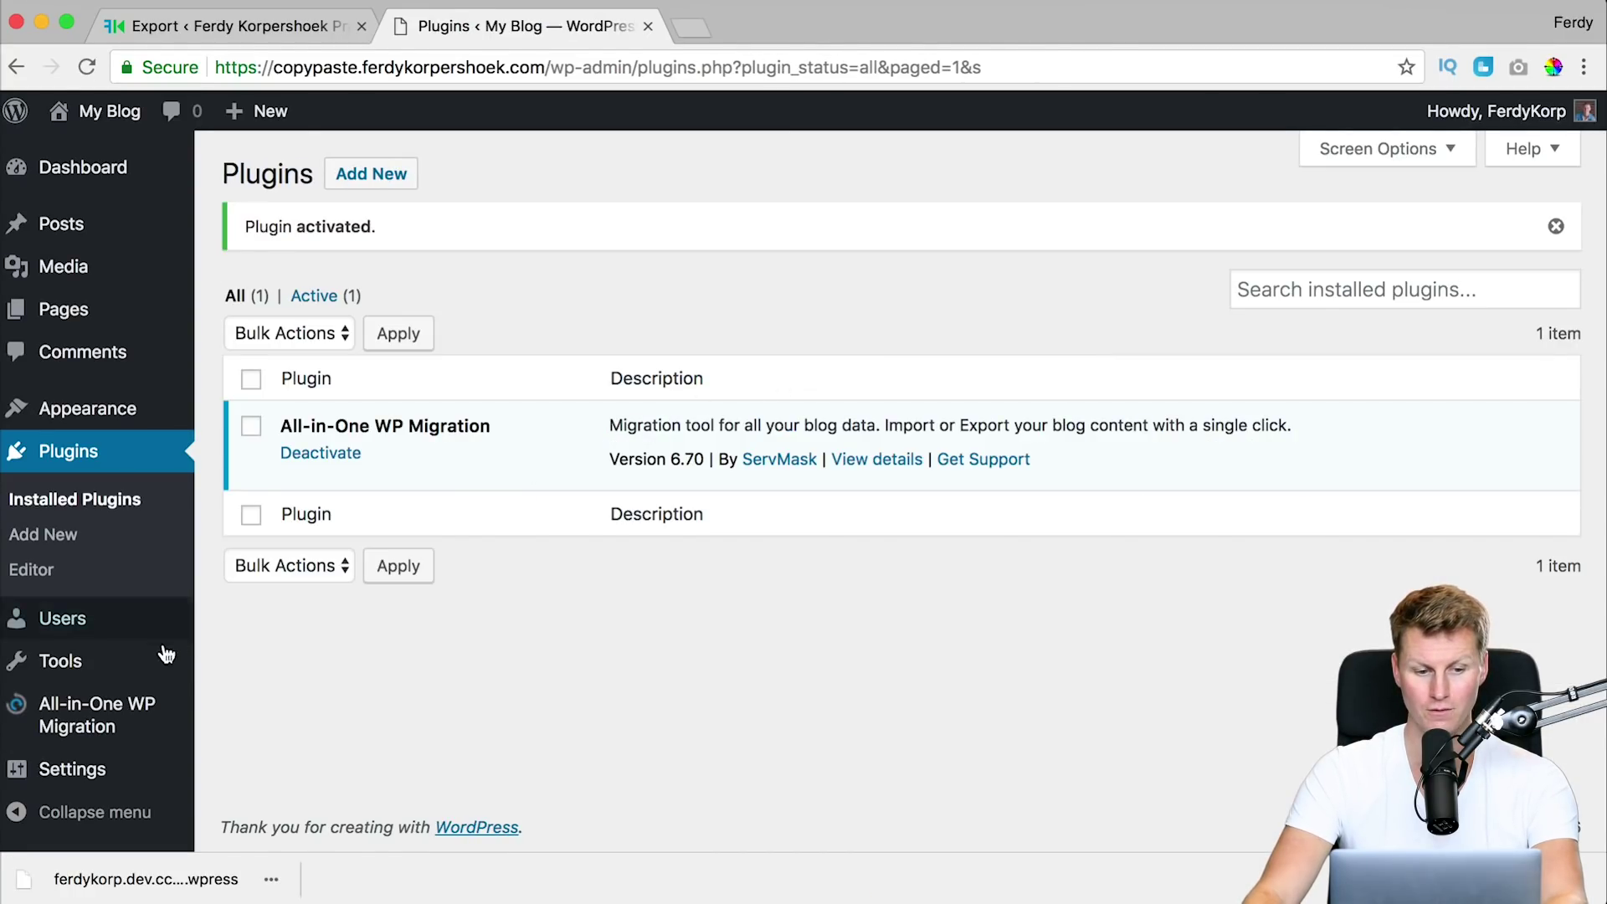
mouse_move(95, 721)
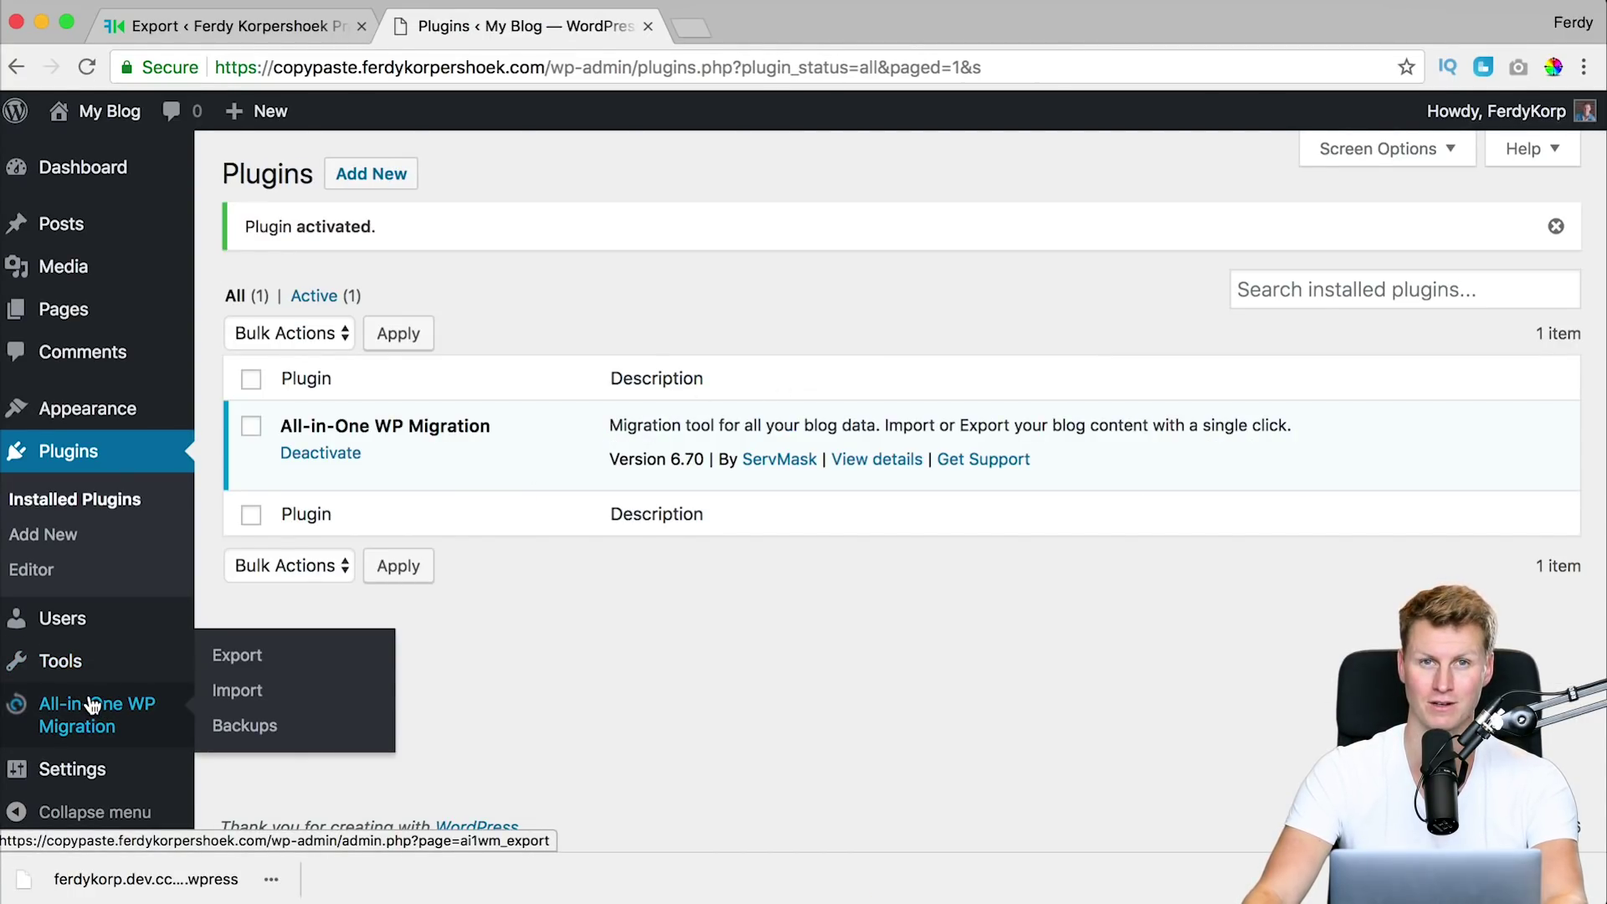
Step: Import the .wpress archive from Downloads, approve the overwrite, and open Permalinks Settings in a new tab
click(253, 692)
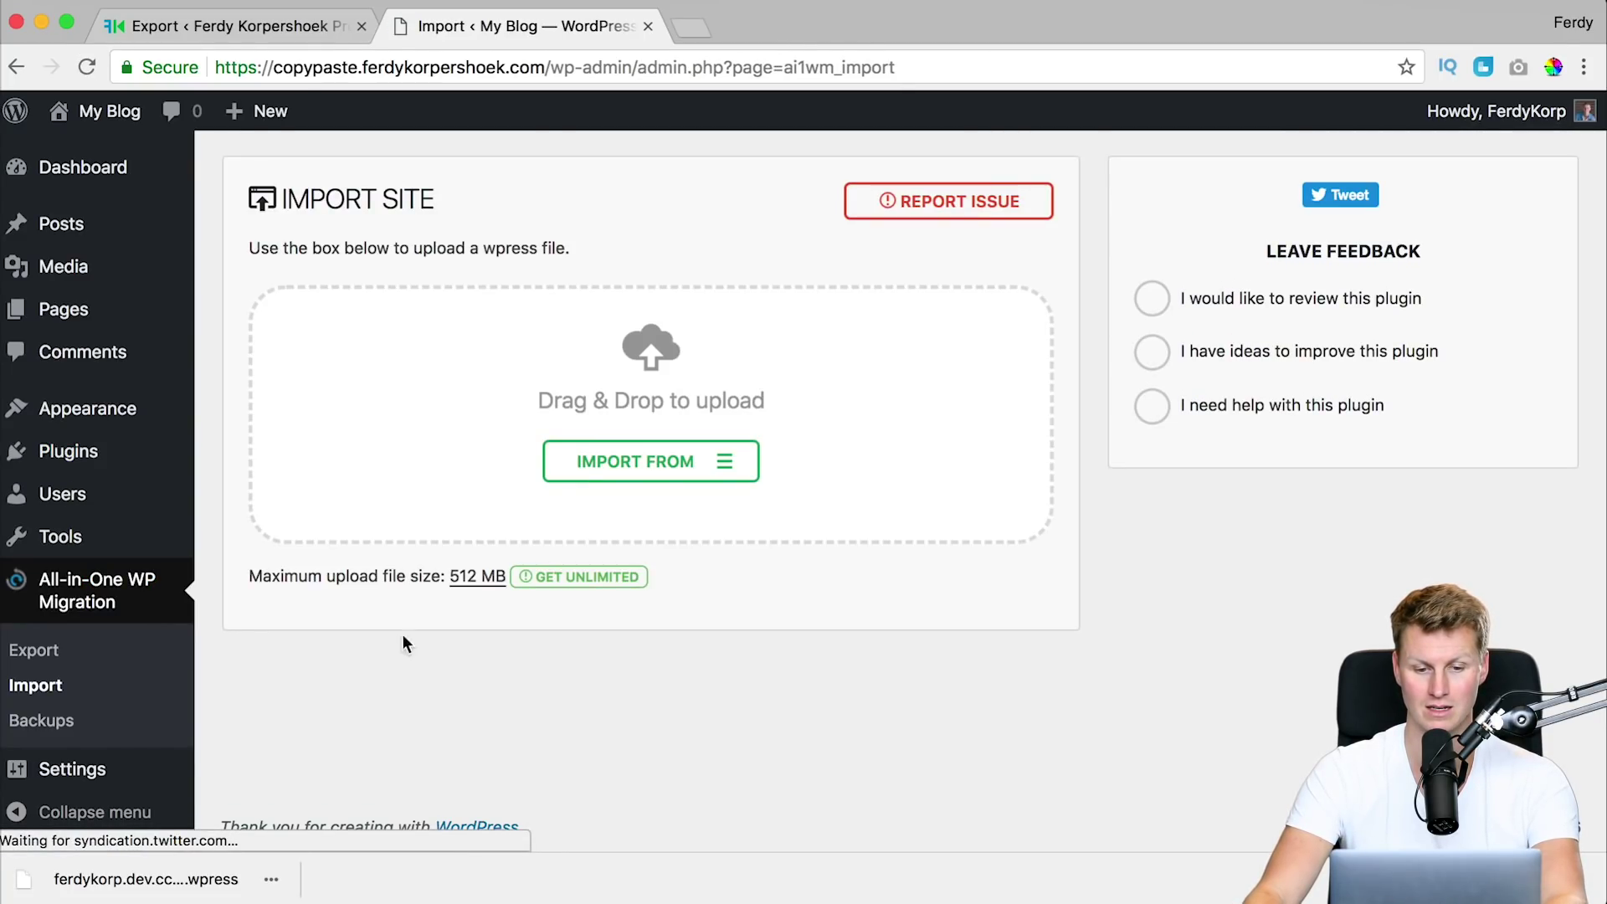
click(737, 469)
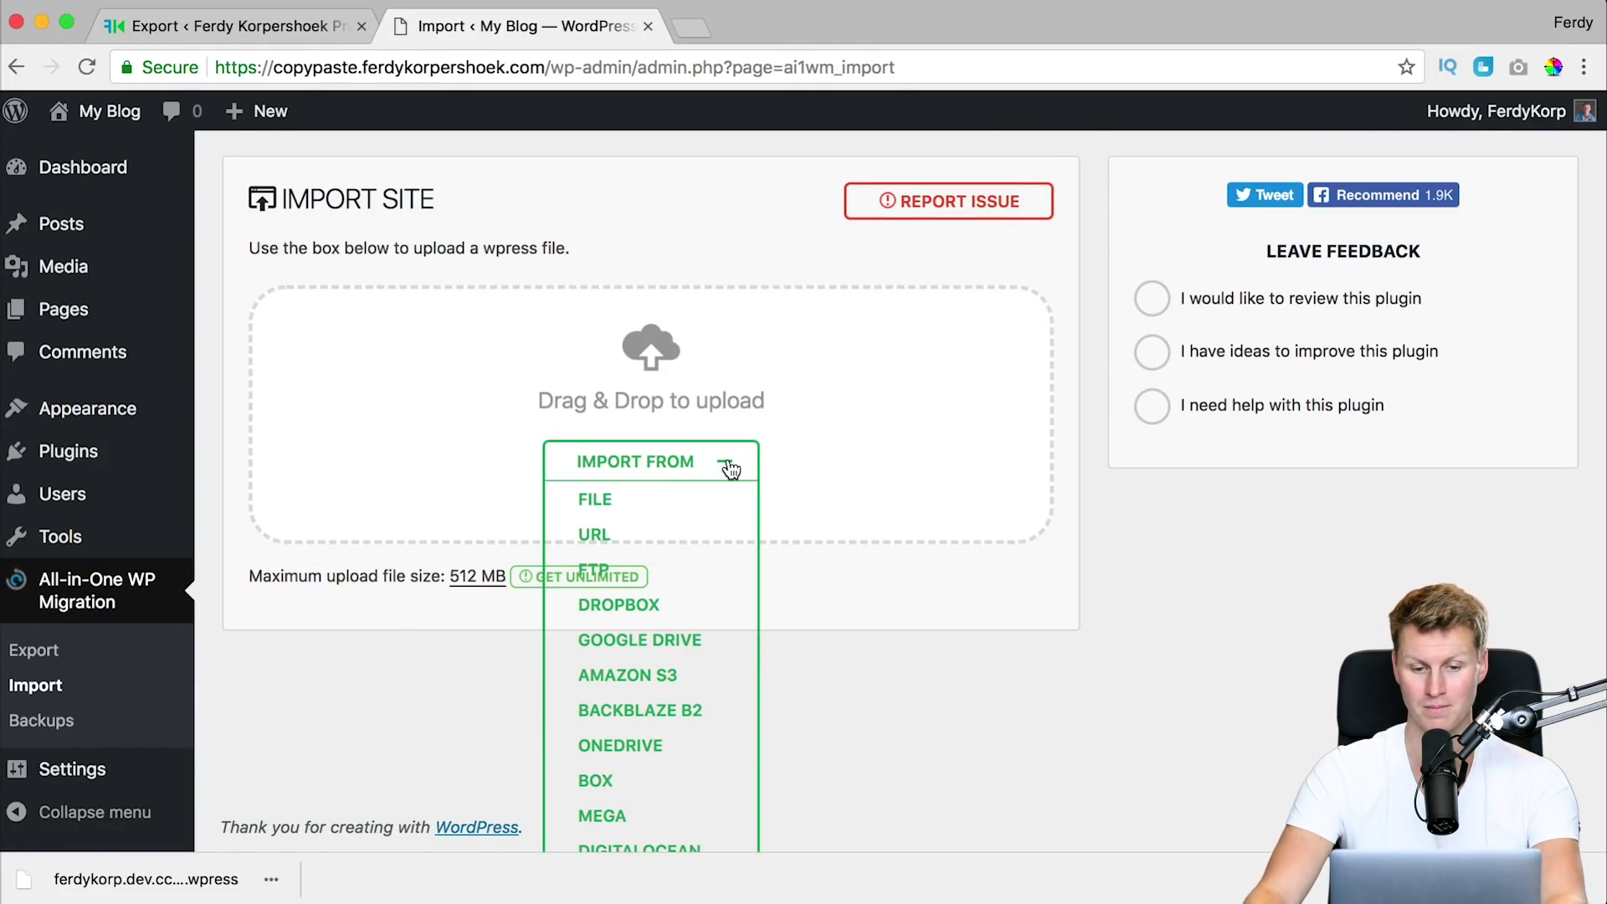
click(600, 500)
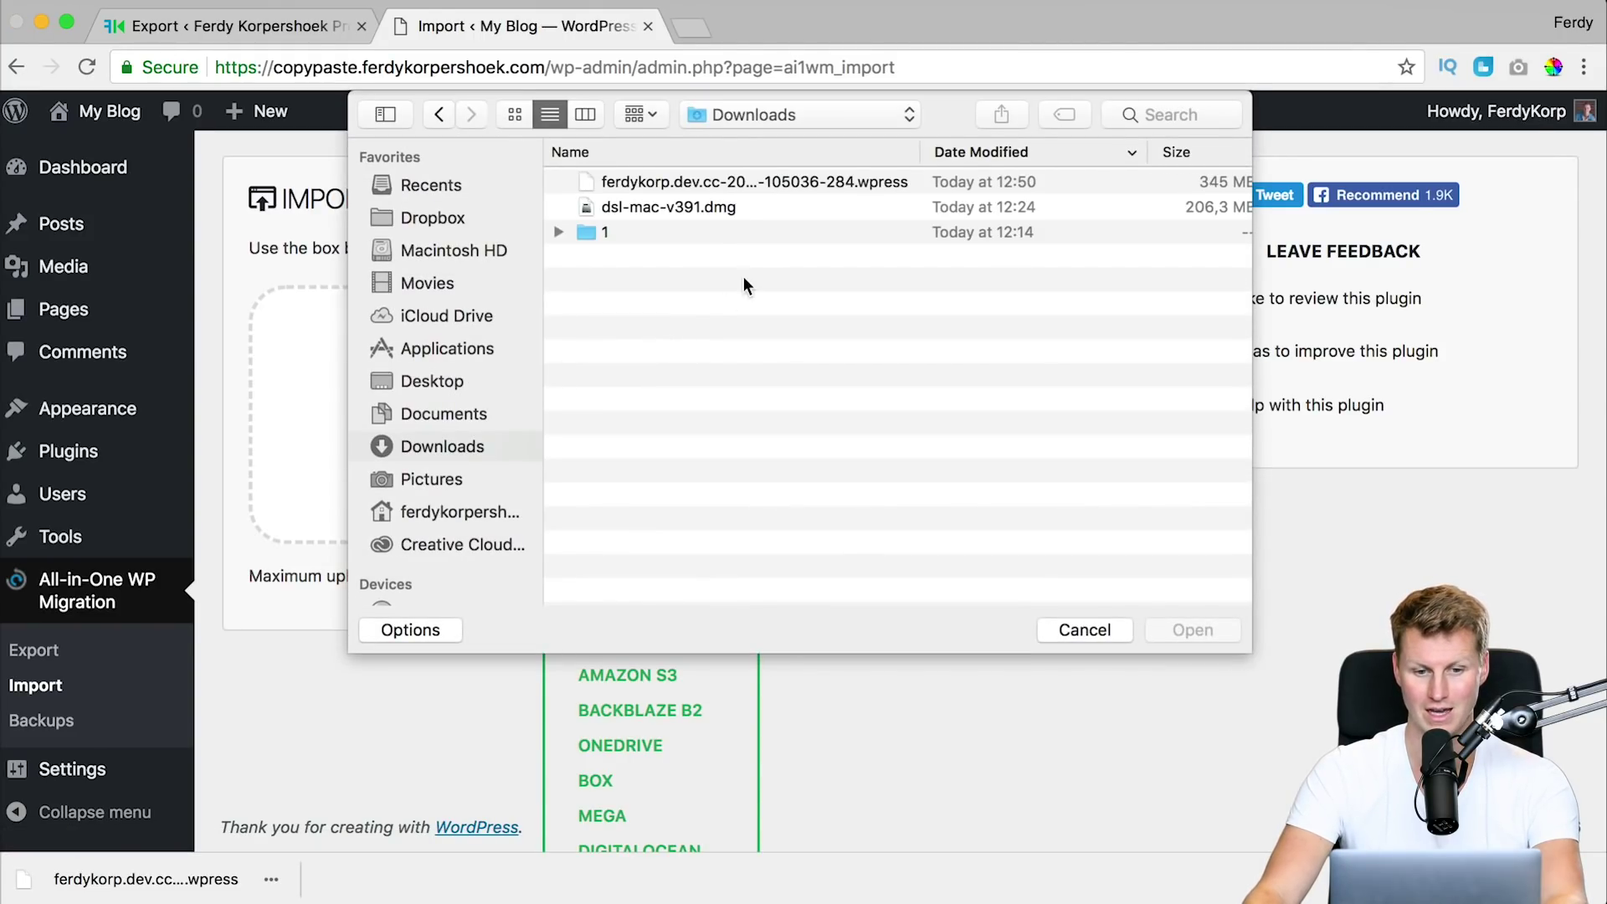
click(708, 179)
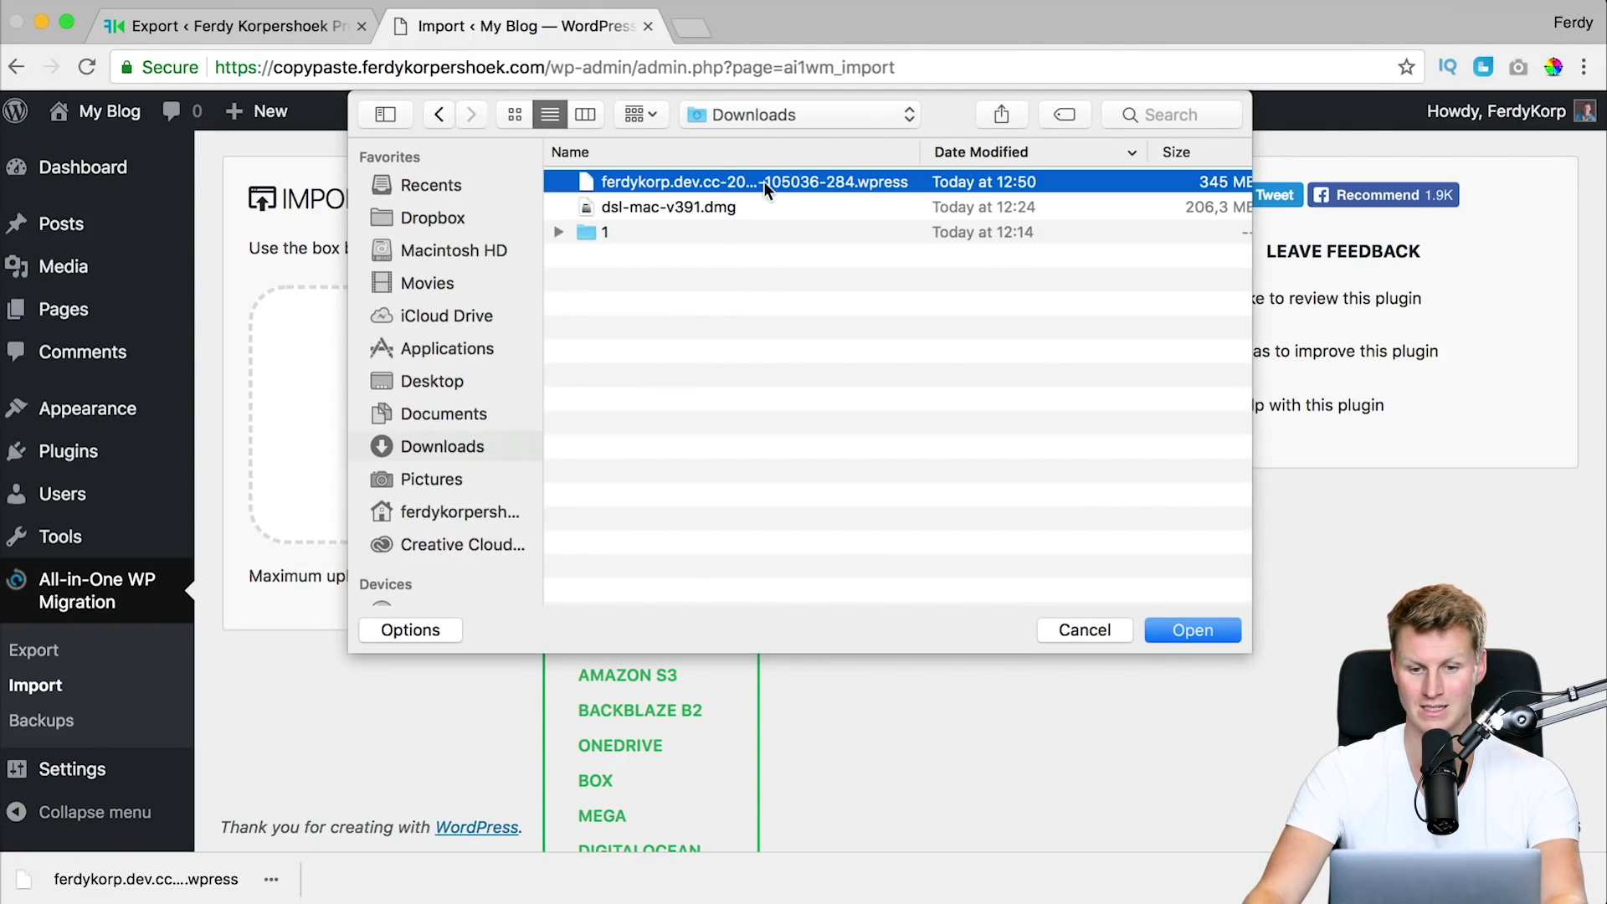
click(1187, 629)
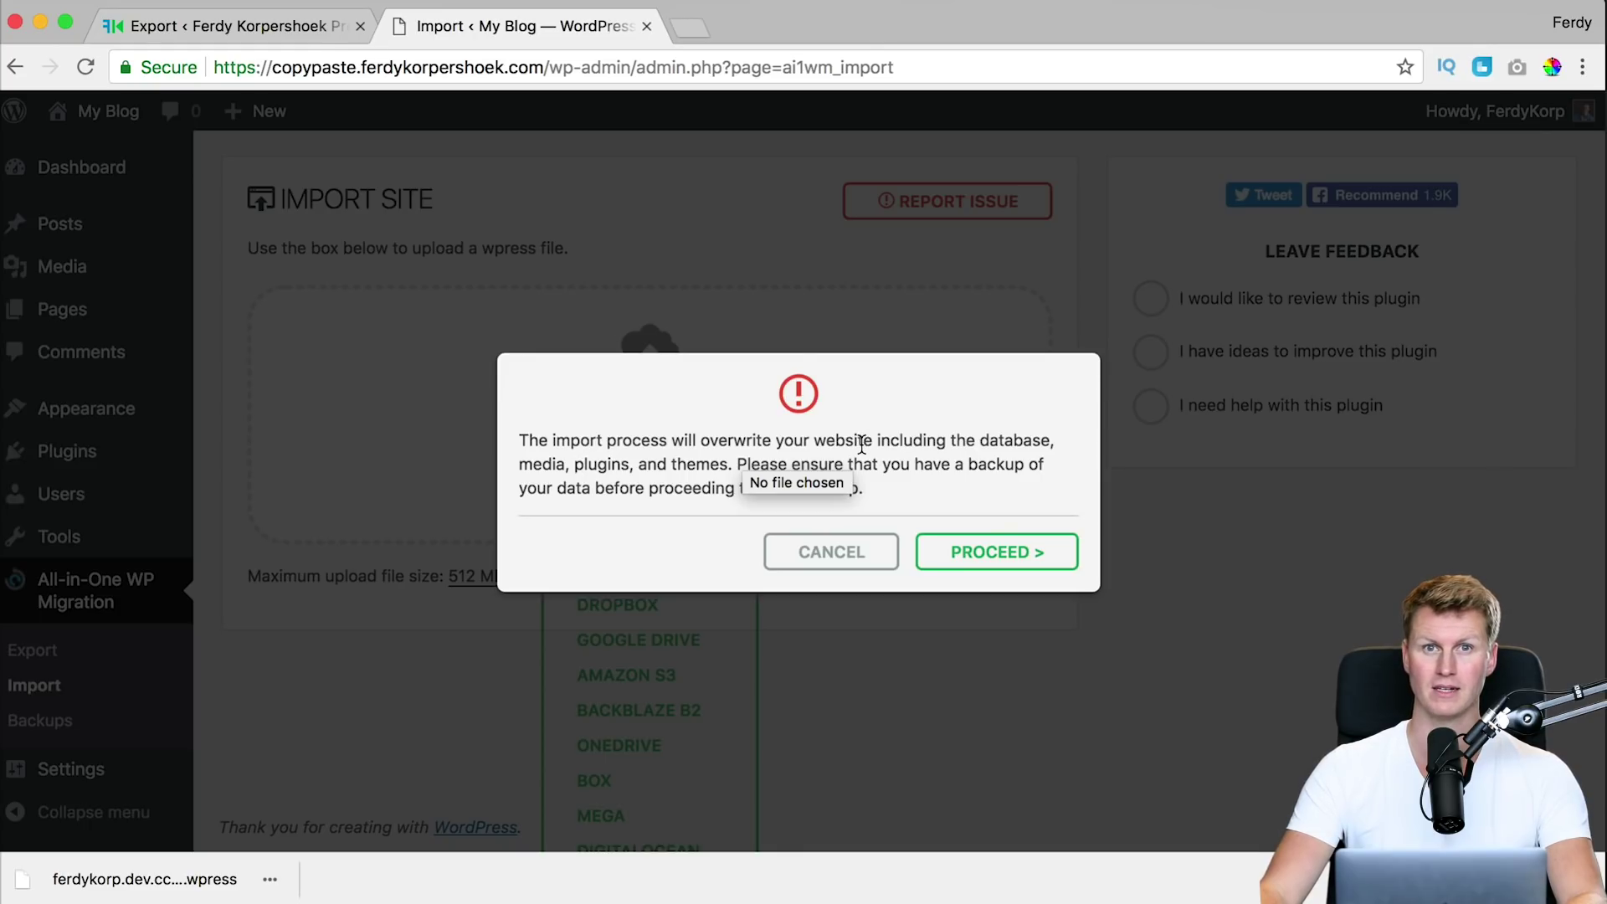
click(997, 546)
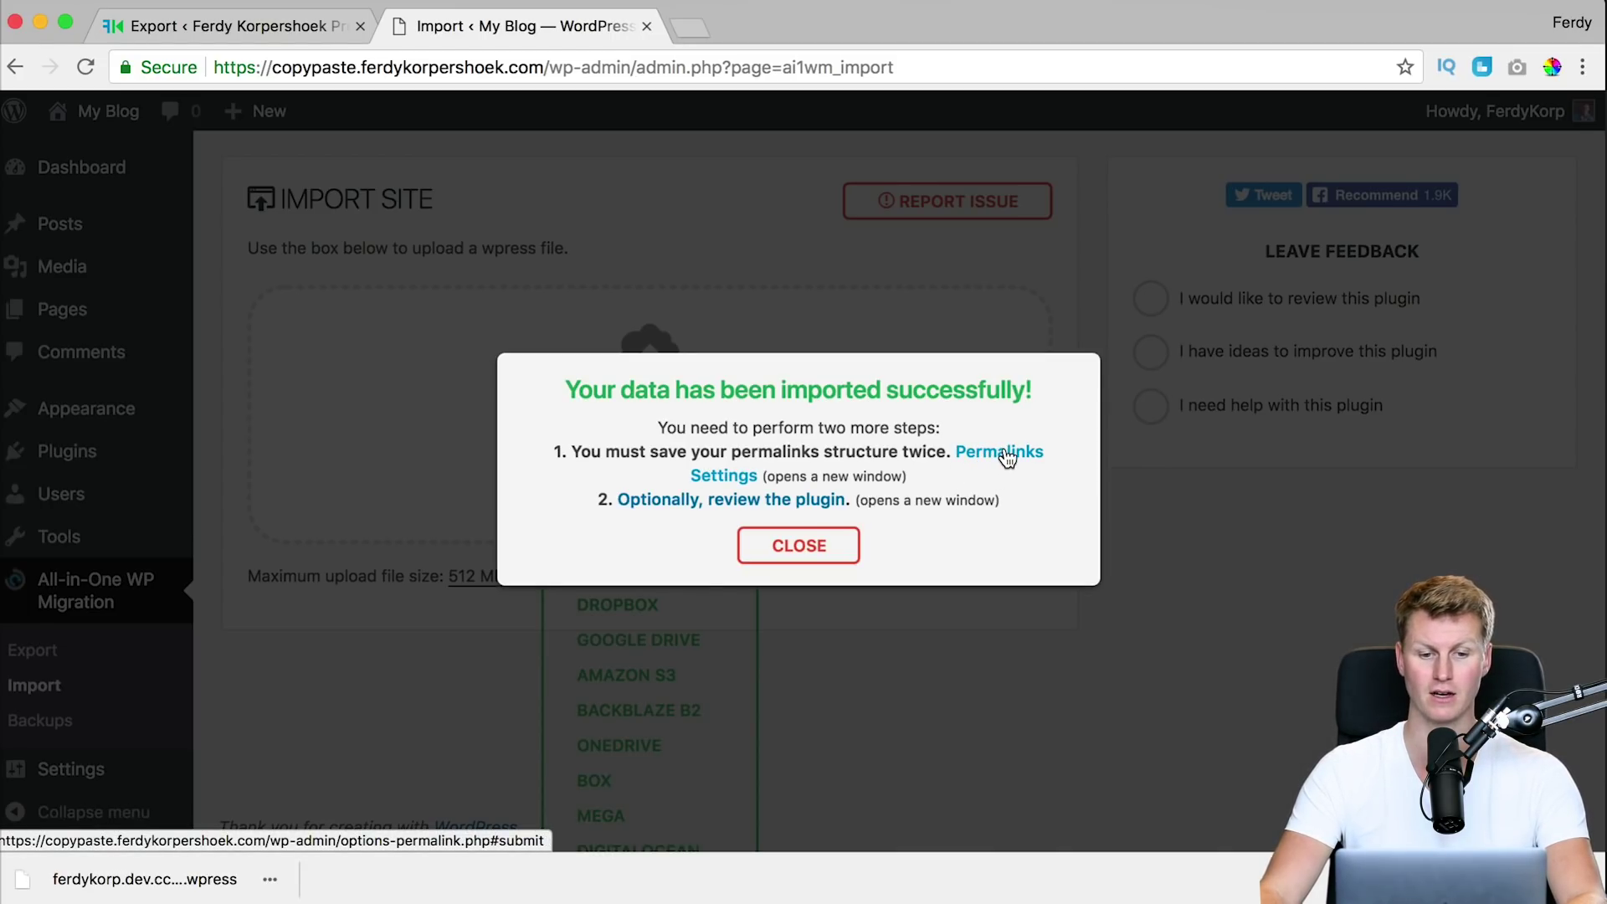
click(1007, 456)
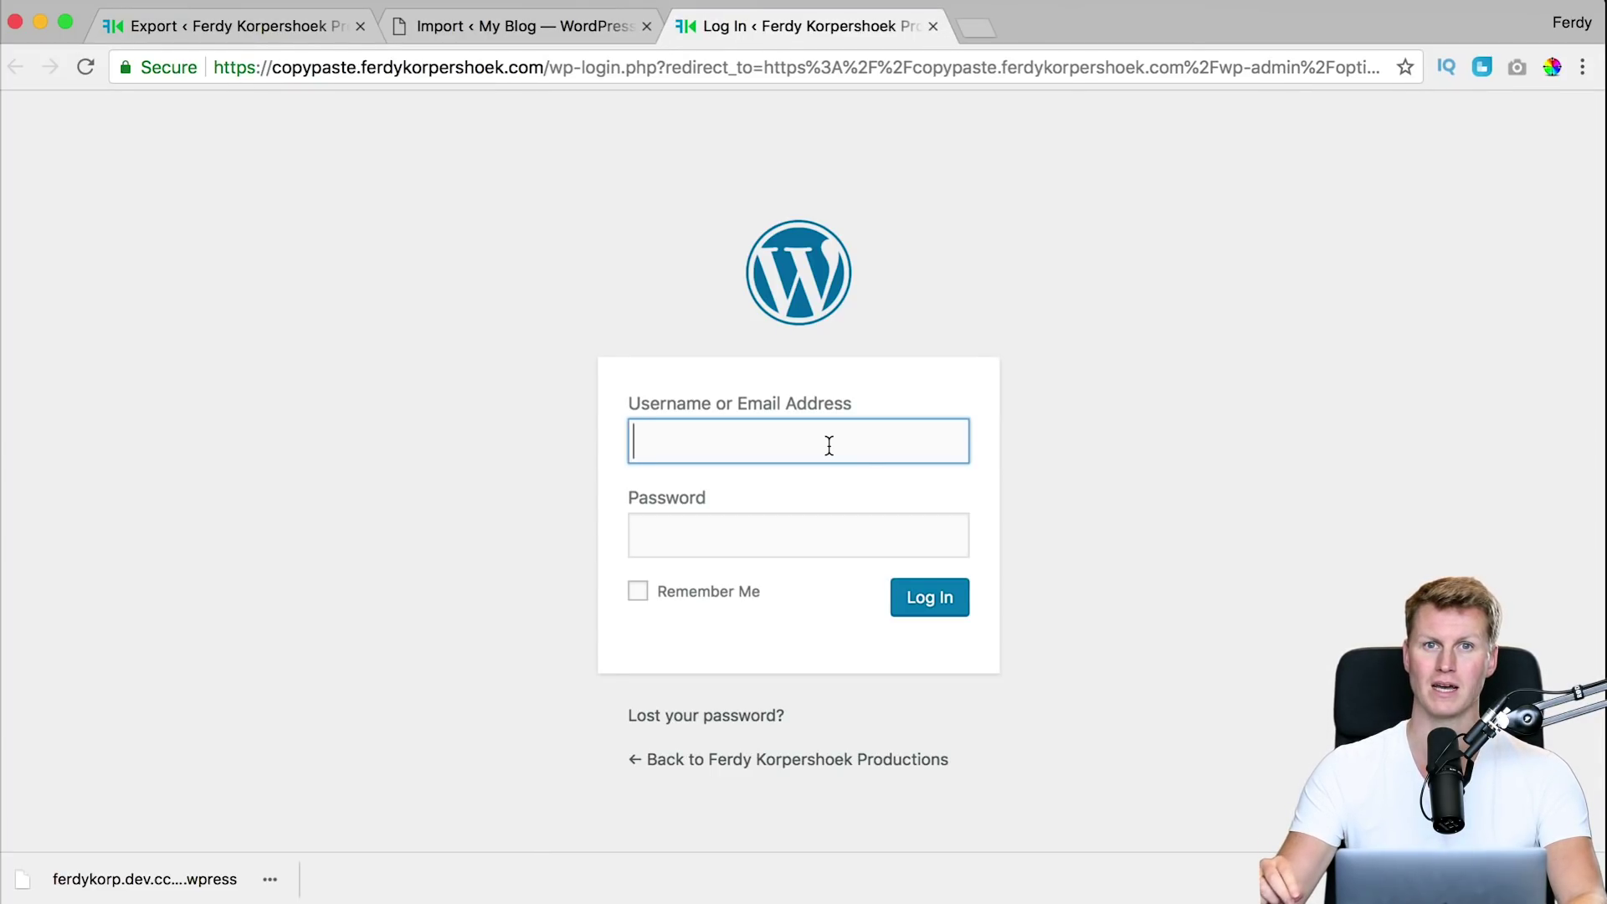
Step: Log in with the site's username and password
text(FerdyKorp)
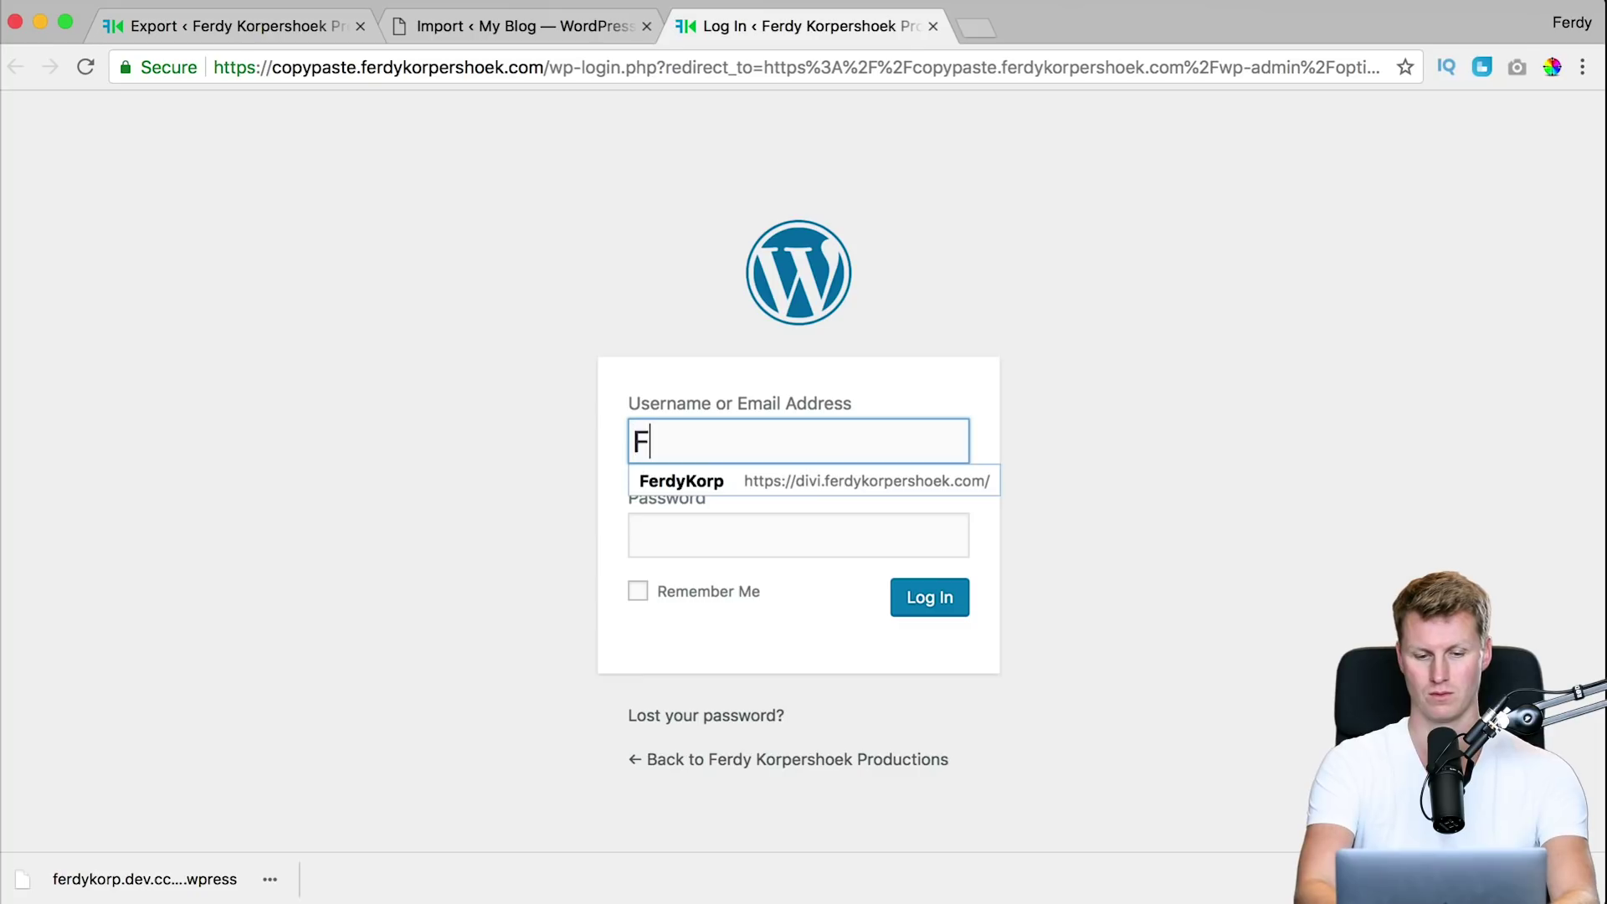
key(Tab)
text(x)
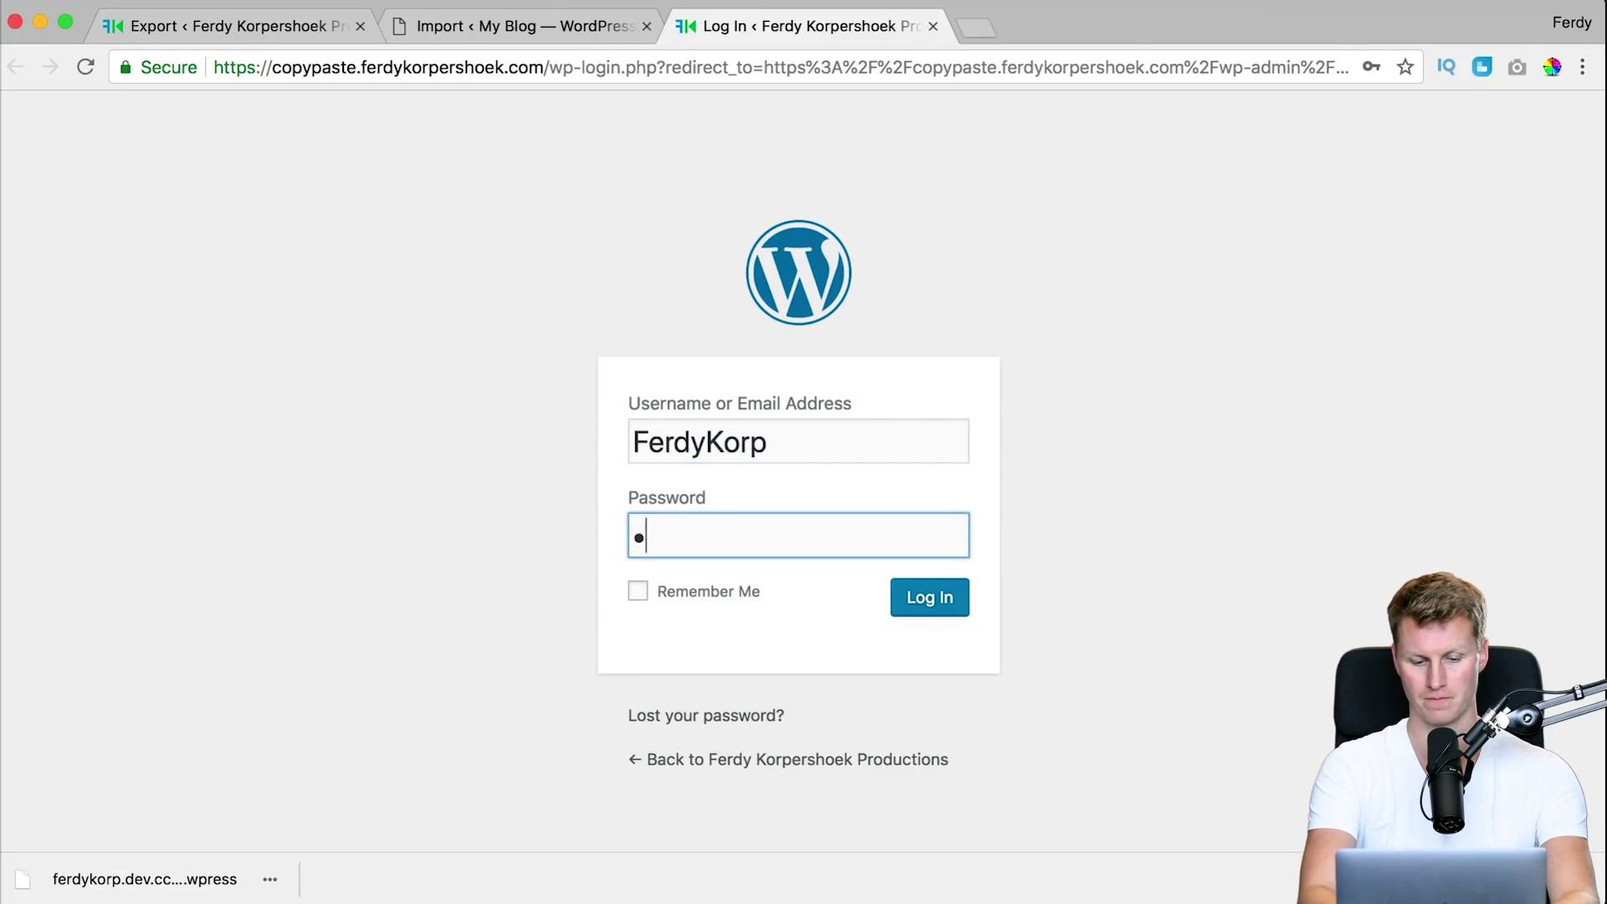
key(Return)
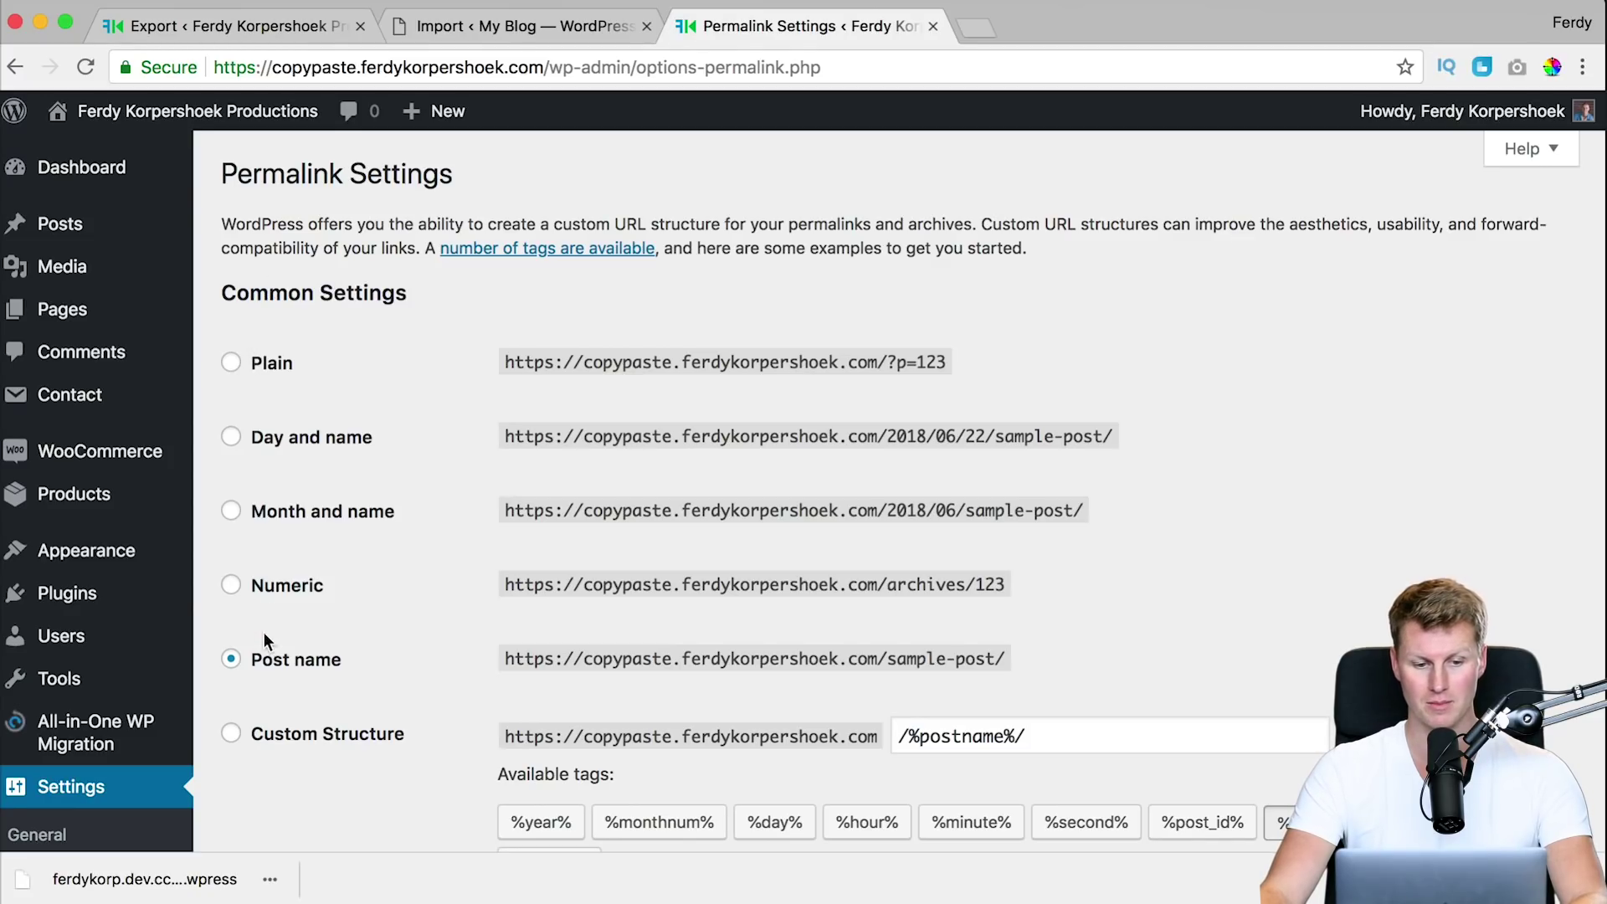
Step: Select the Post name permalink structure, save it twice, and visit the live site
click(233, 660)
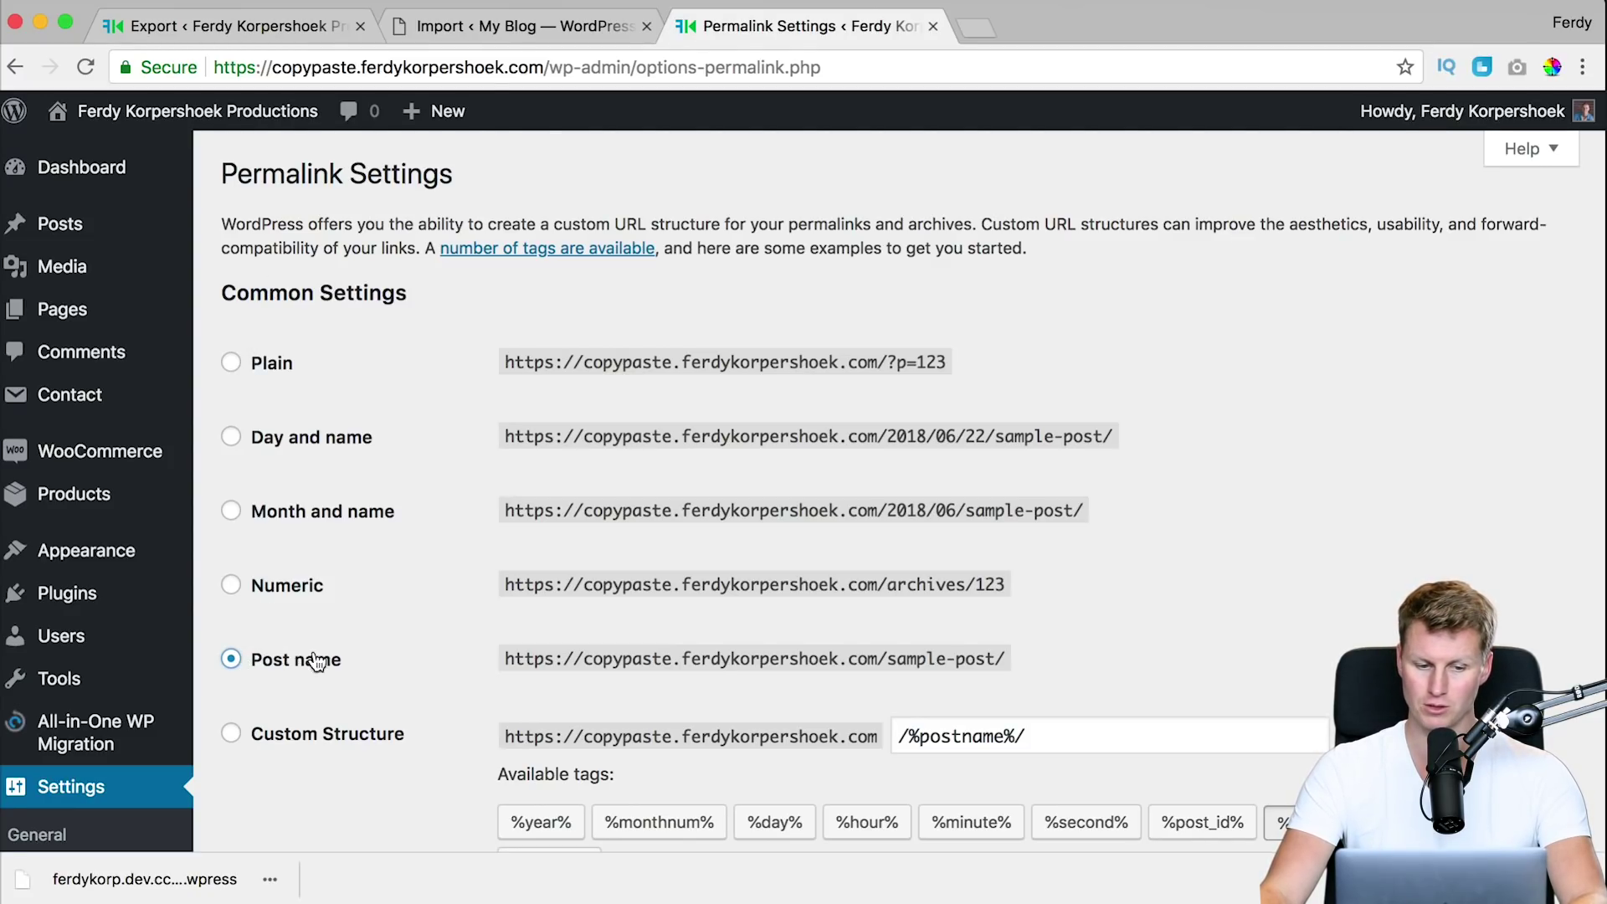
scroll(484, 624, down, 15)
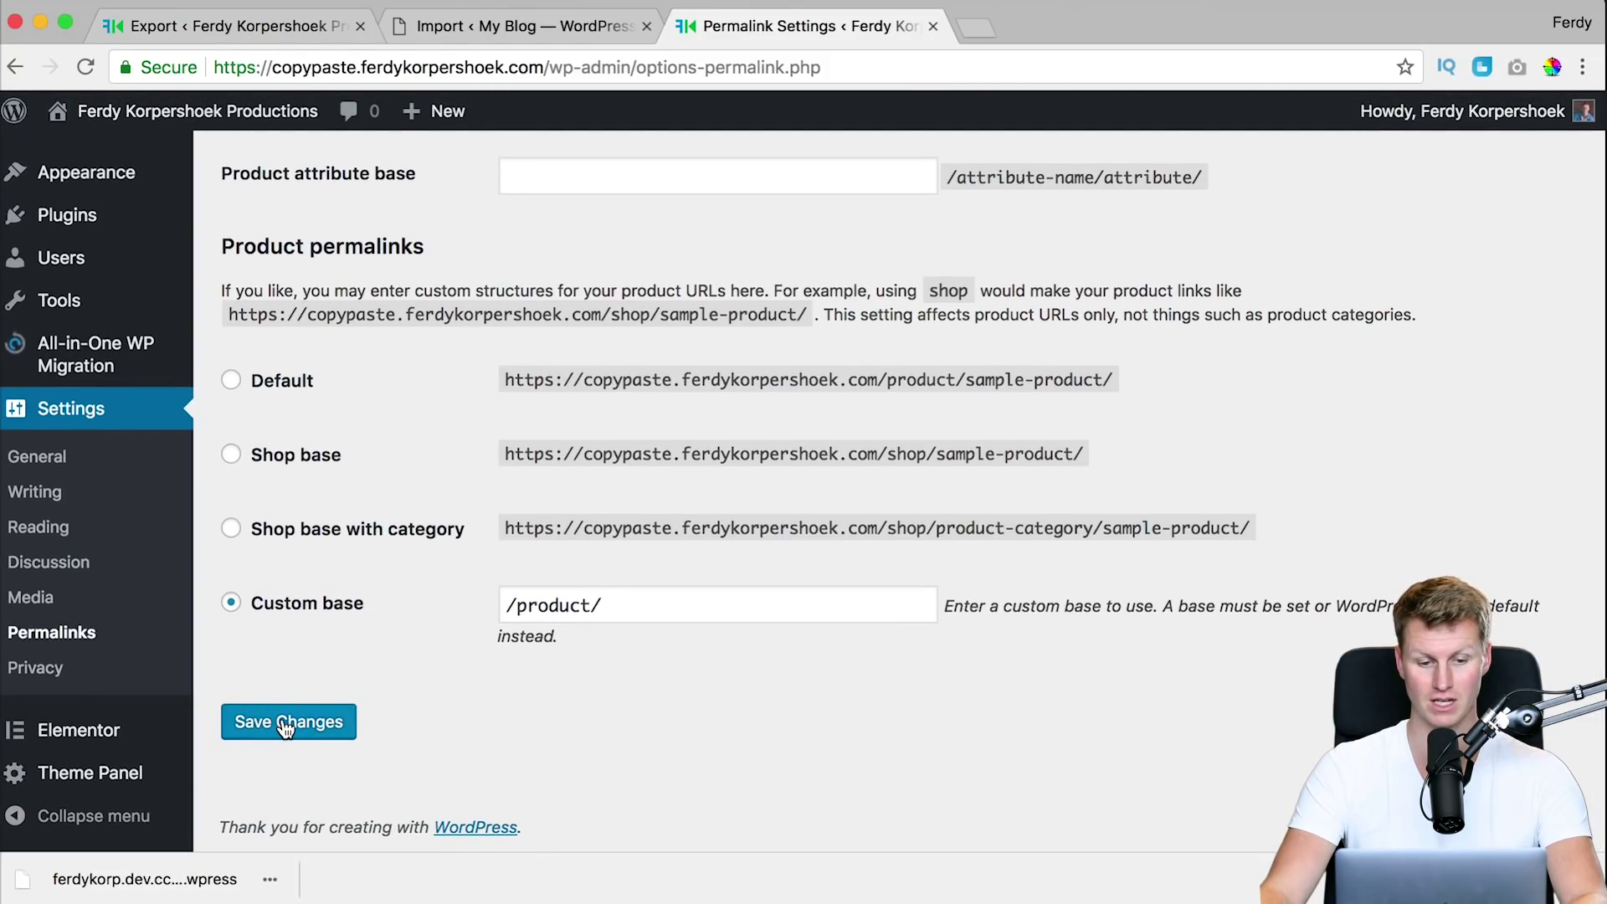
click(284, 725)
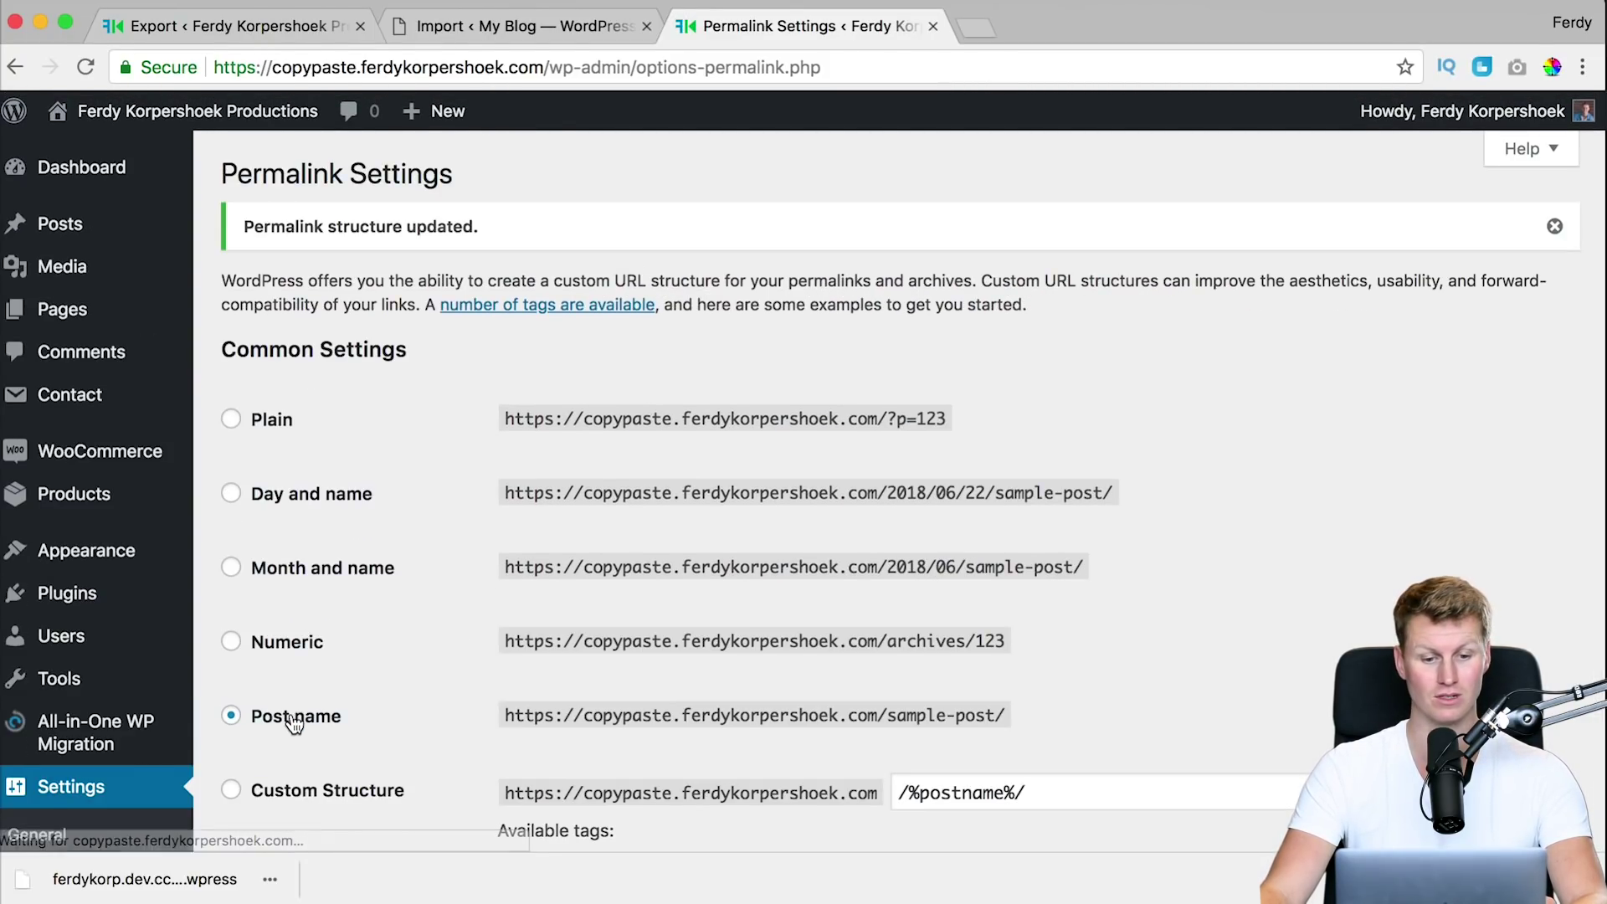
scroll(293, 716, down, 15)
click(278, 720)
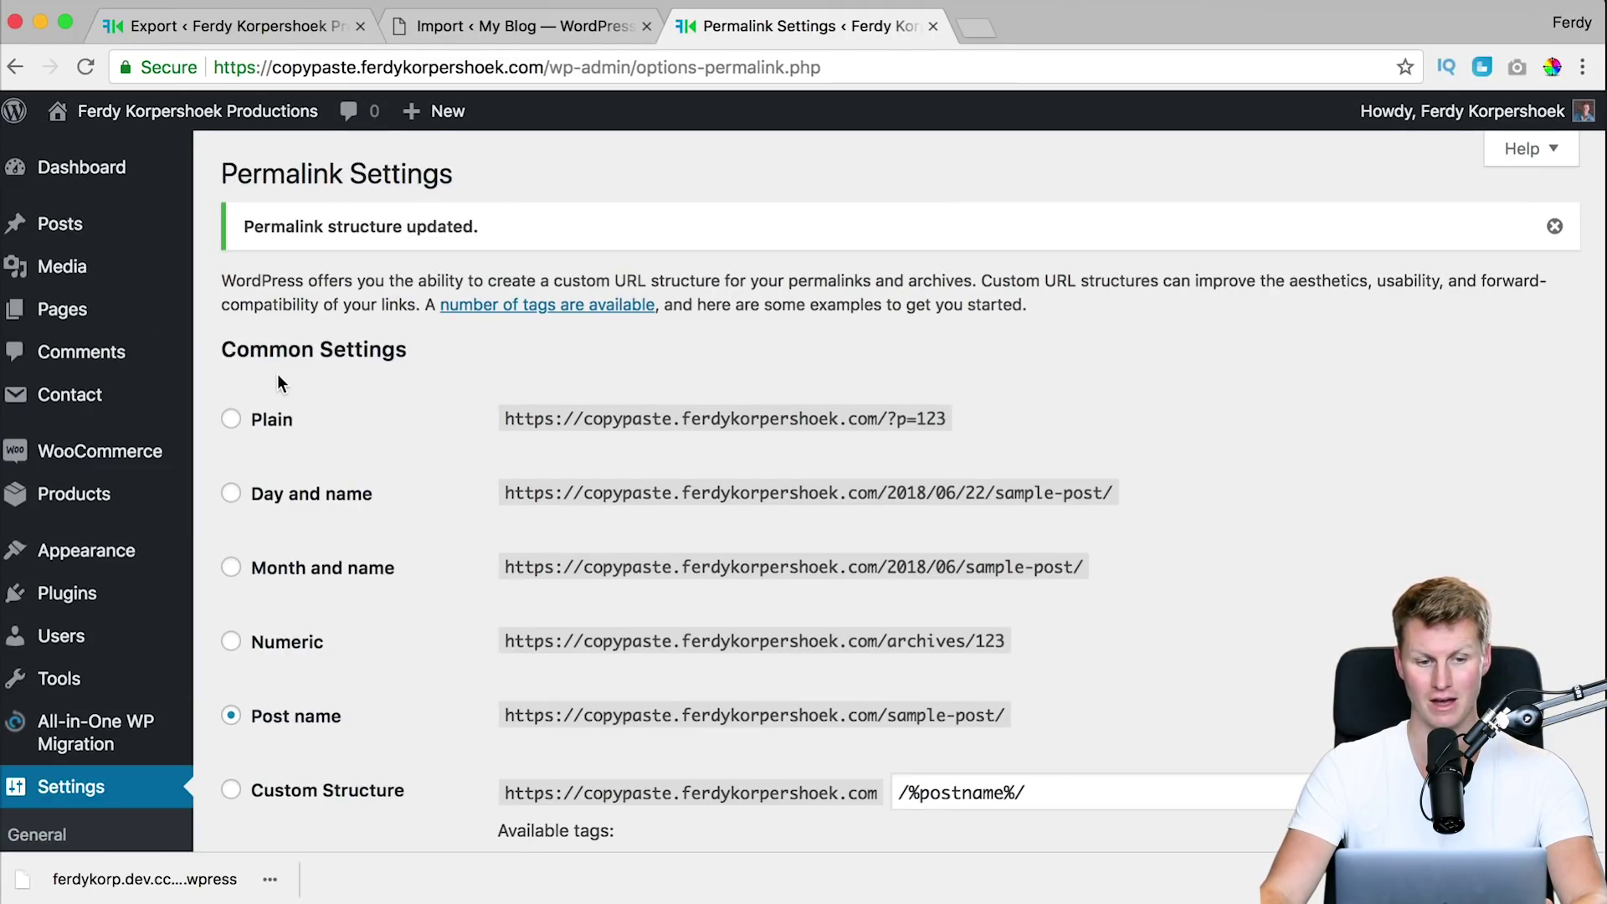
click(205, 117)
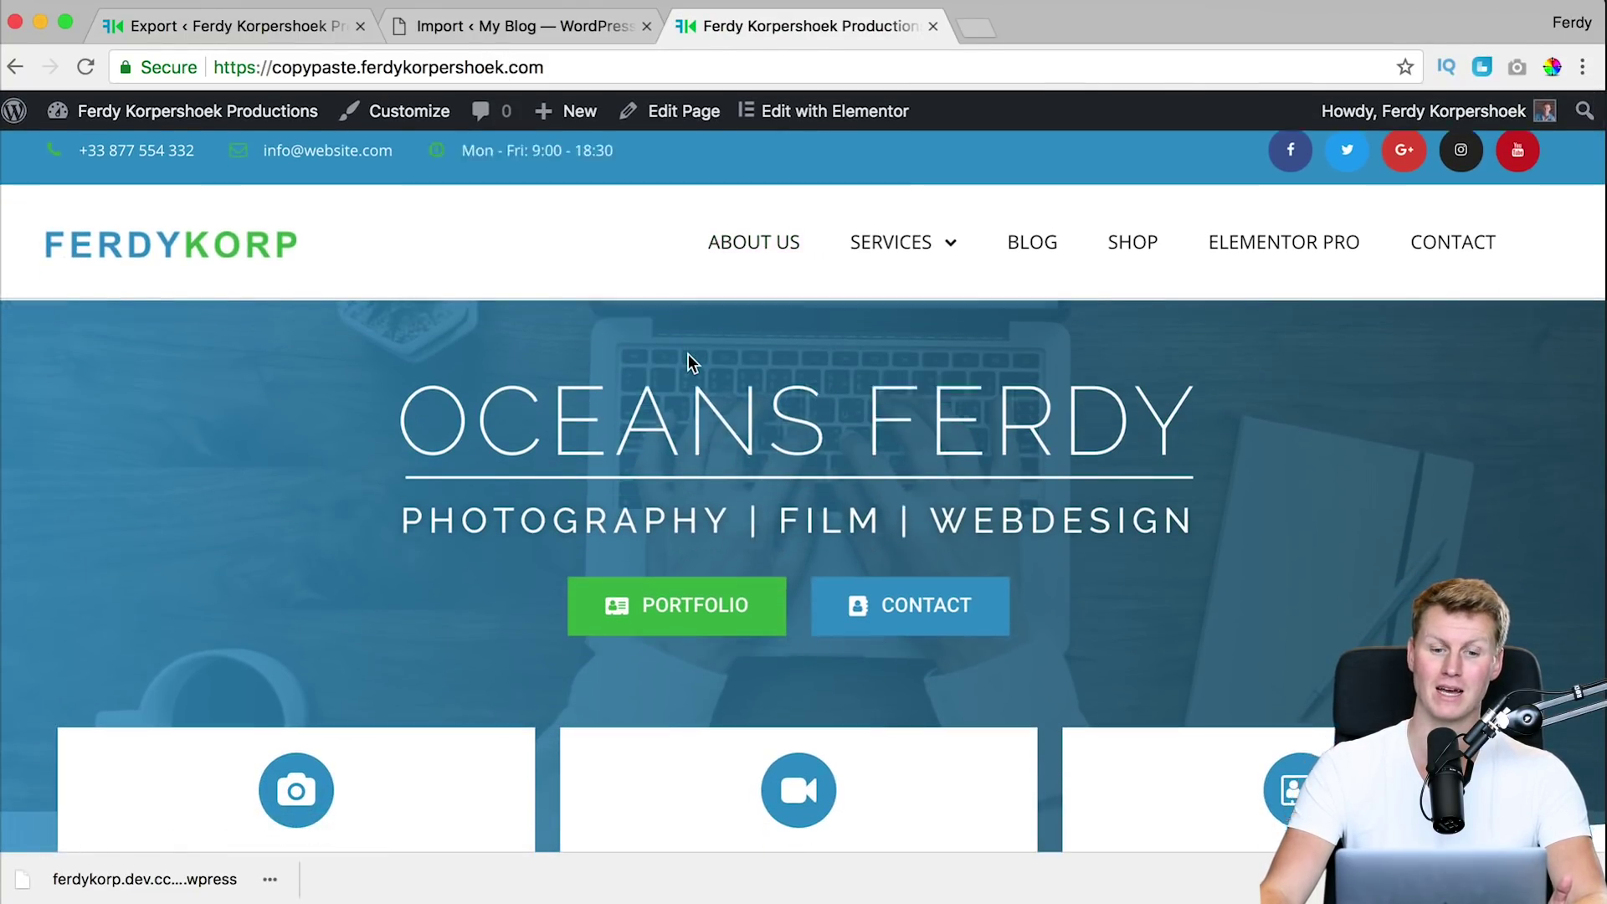
Step: Scroll through the migrated homepage down to the footer and back up
scroll(688, 360, down, 15)
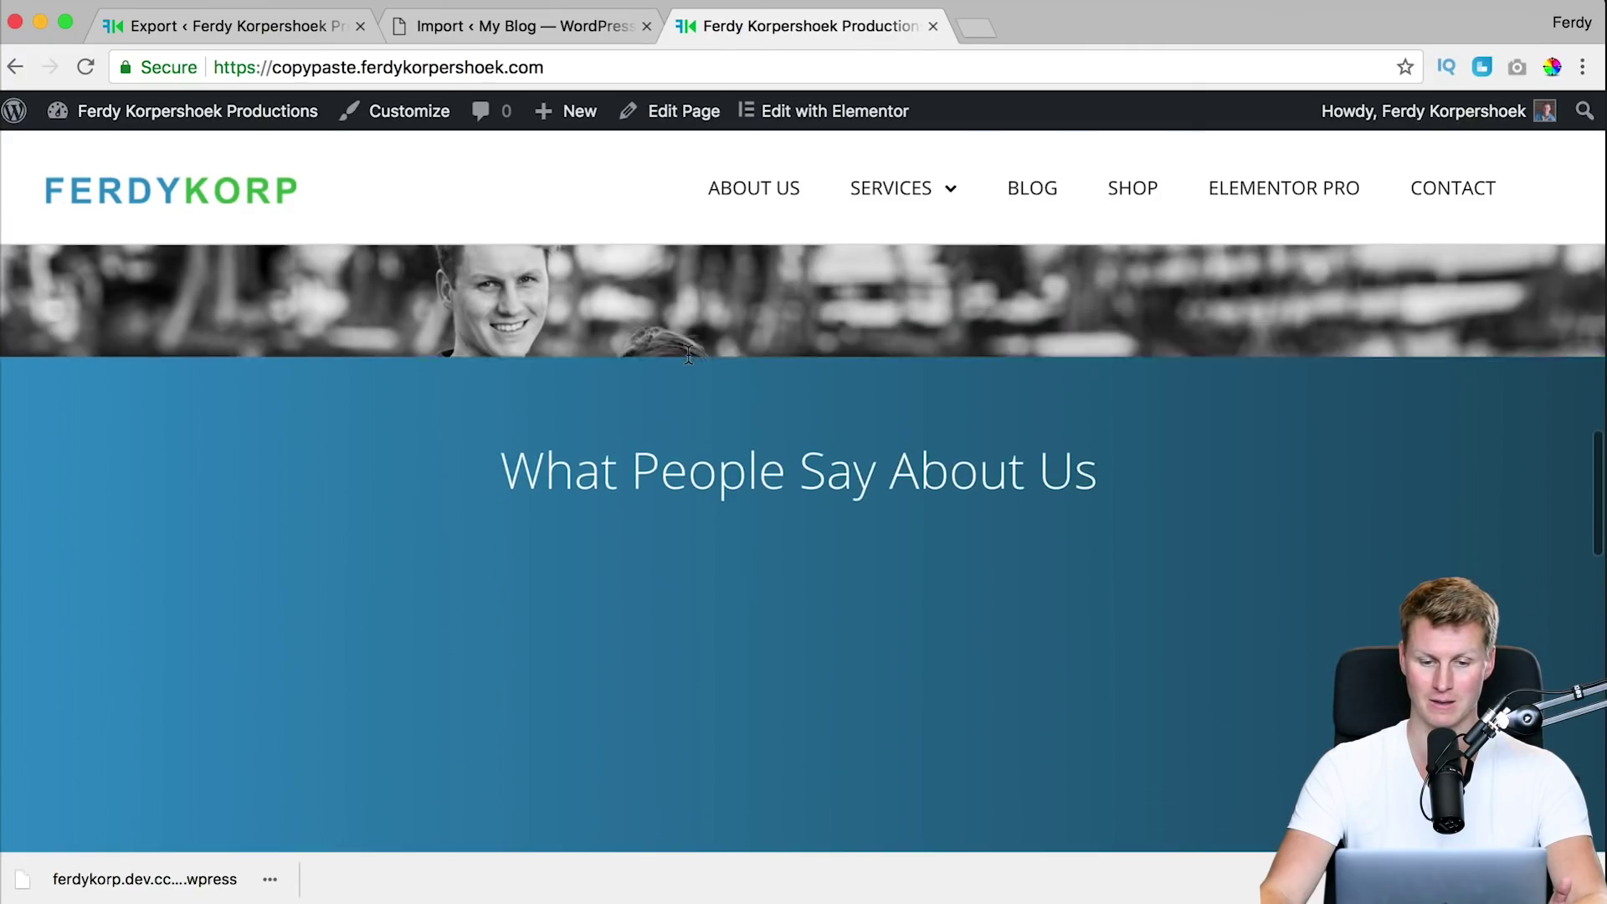
scroll(689, 355, down, 15)
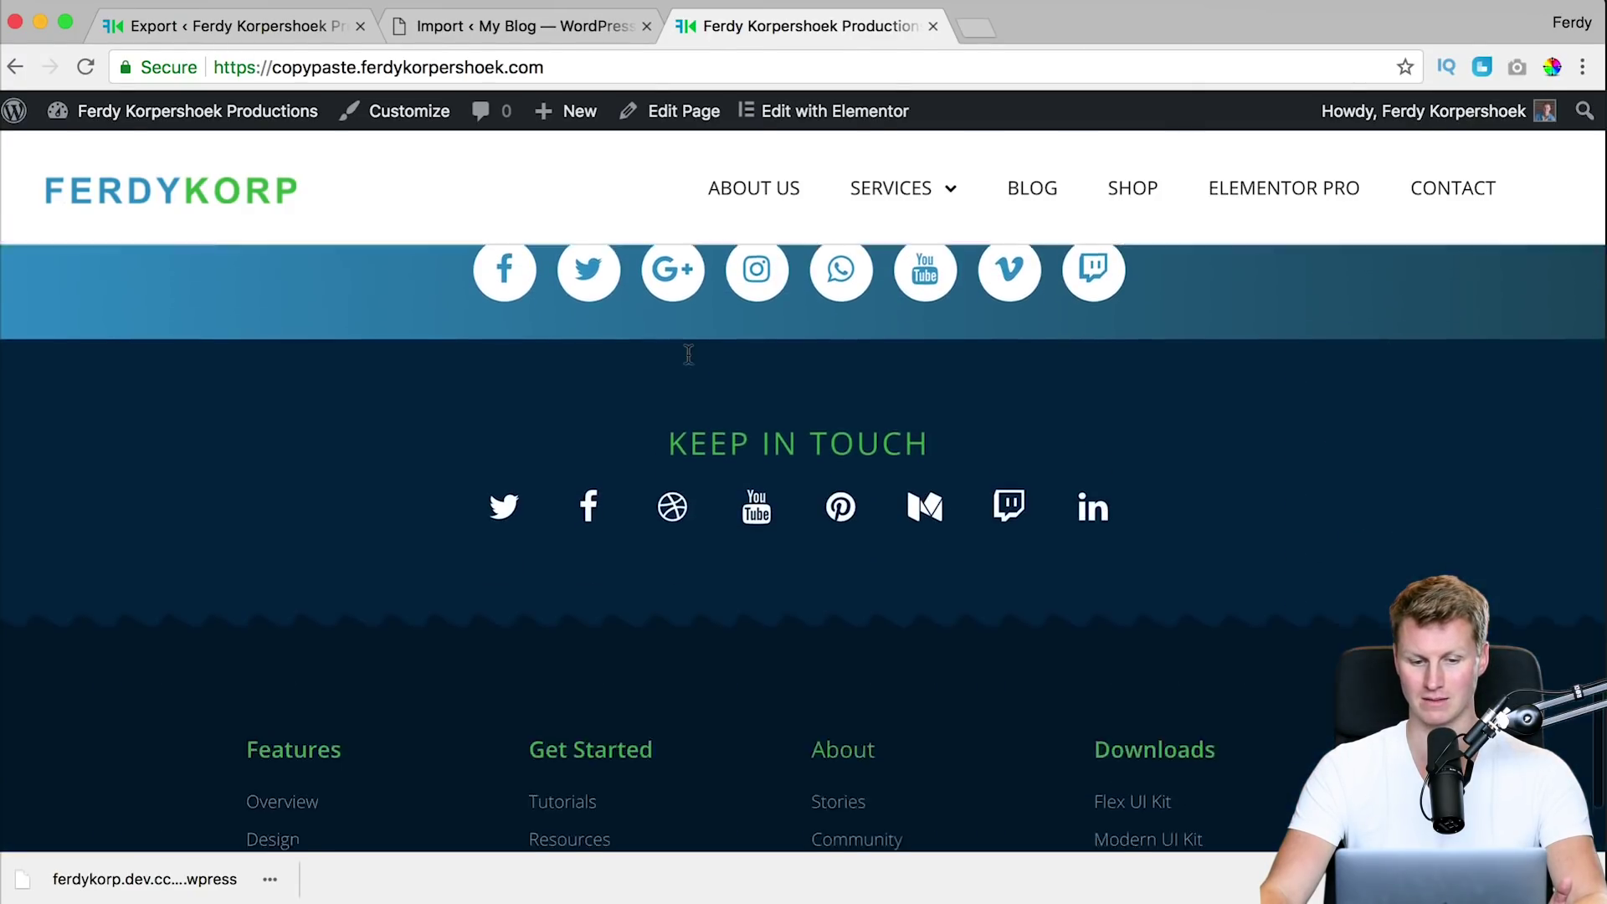
scroll(688, 355, down, 3)
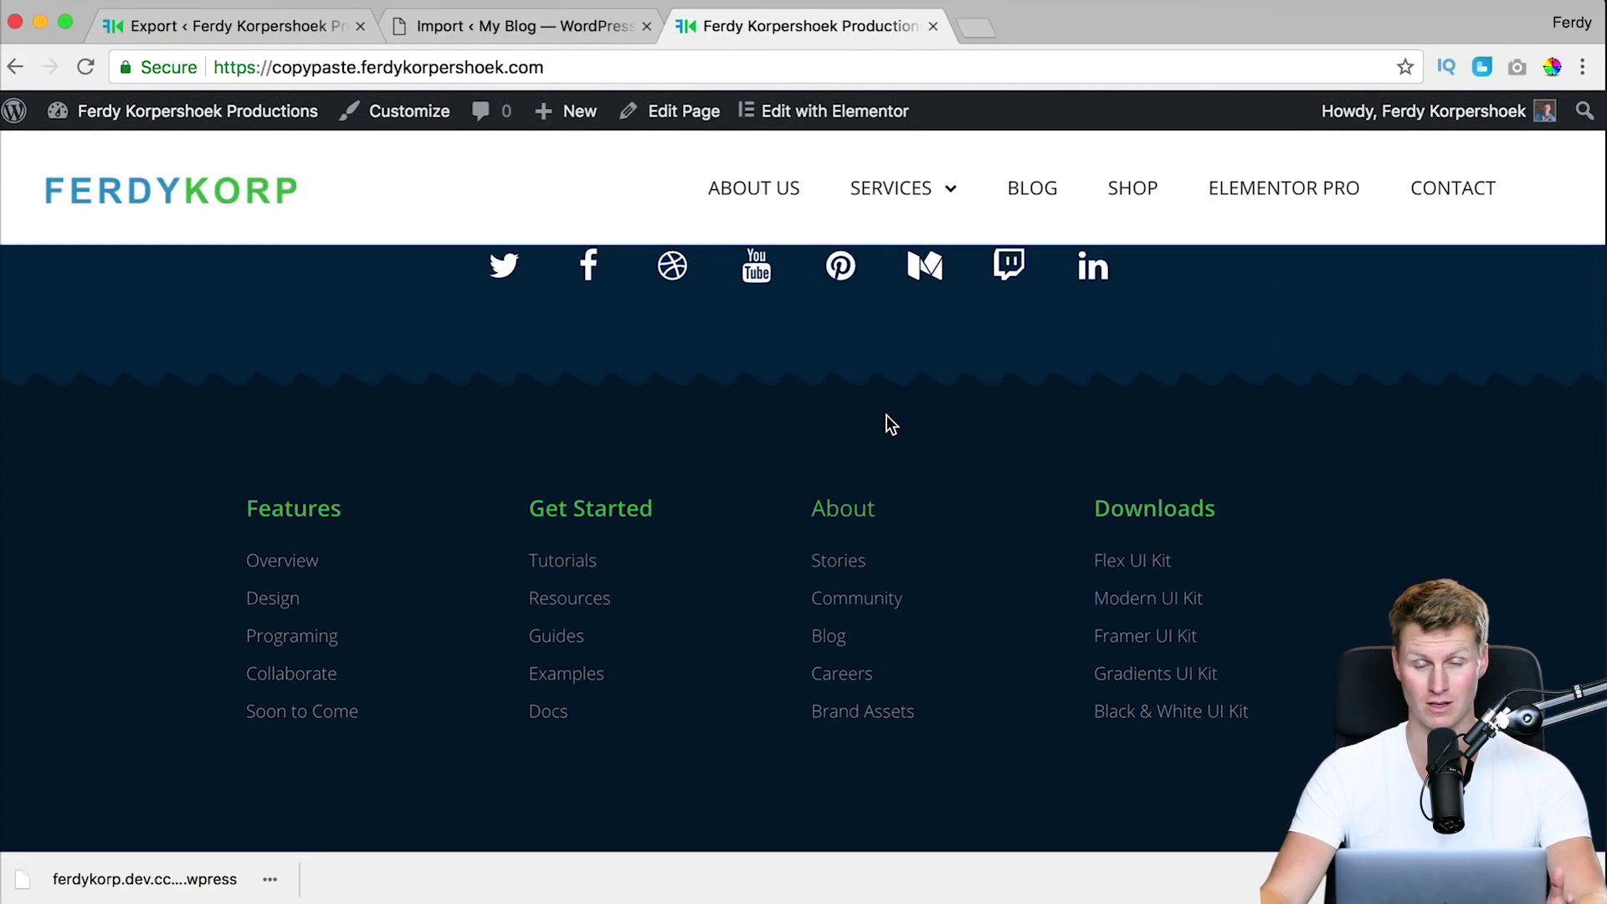
scroll(889, 408, up, 20)
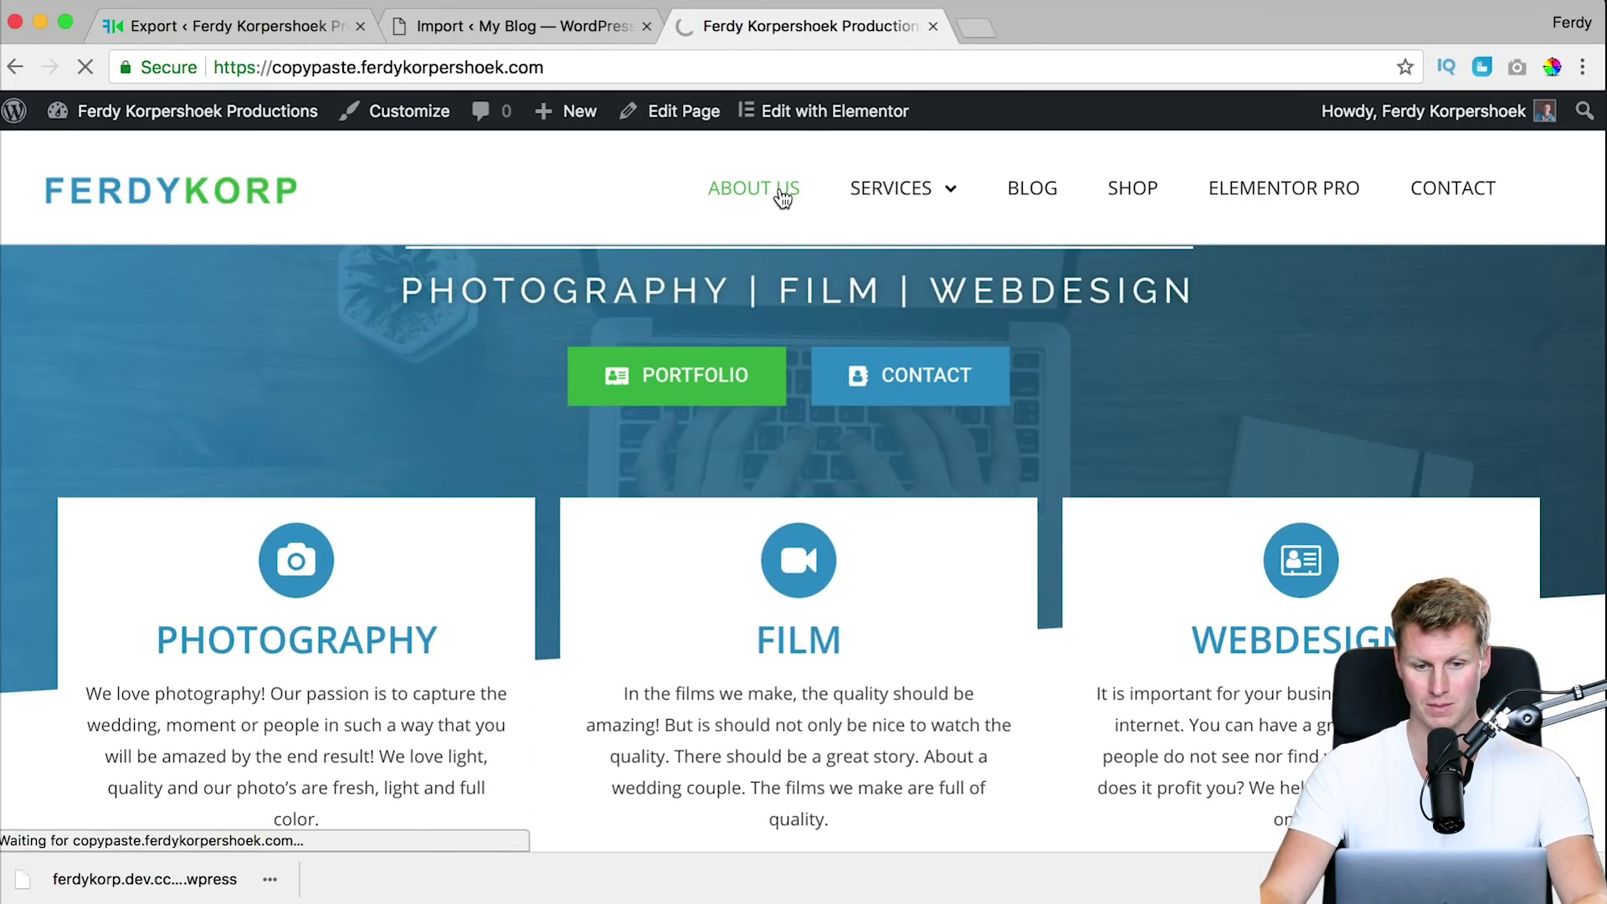
scroll(803, 333, down, 10)
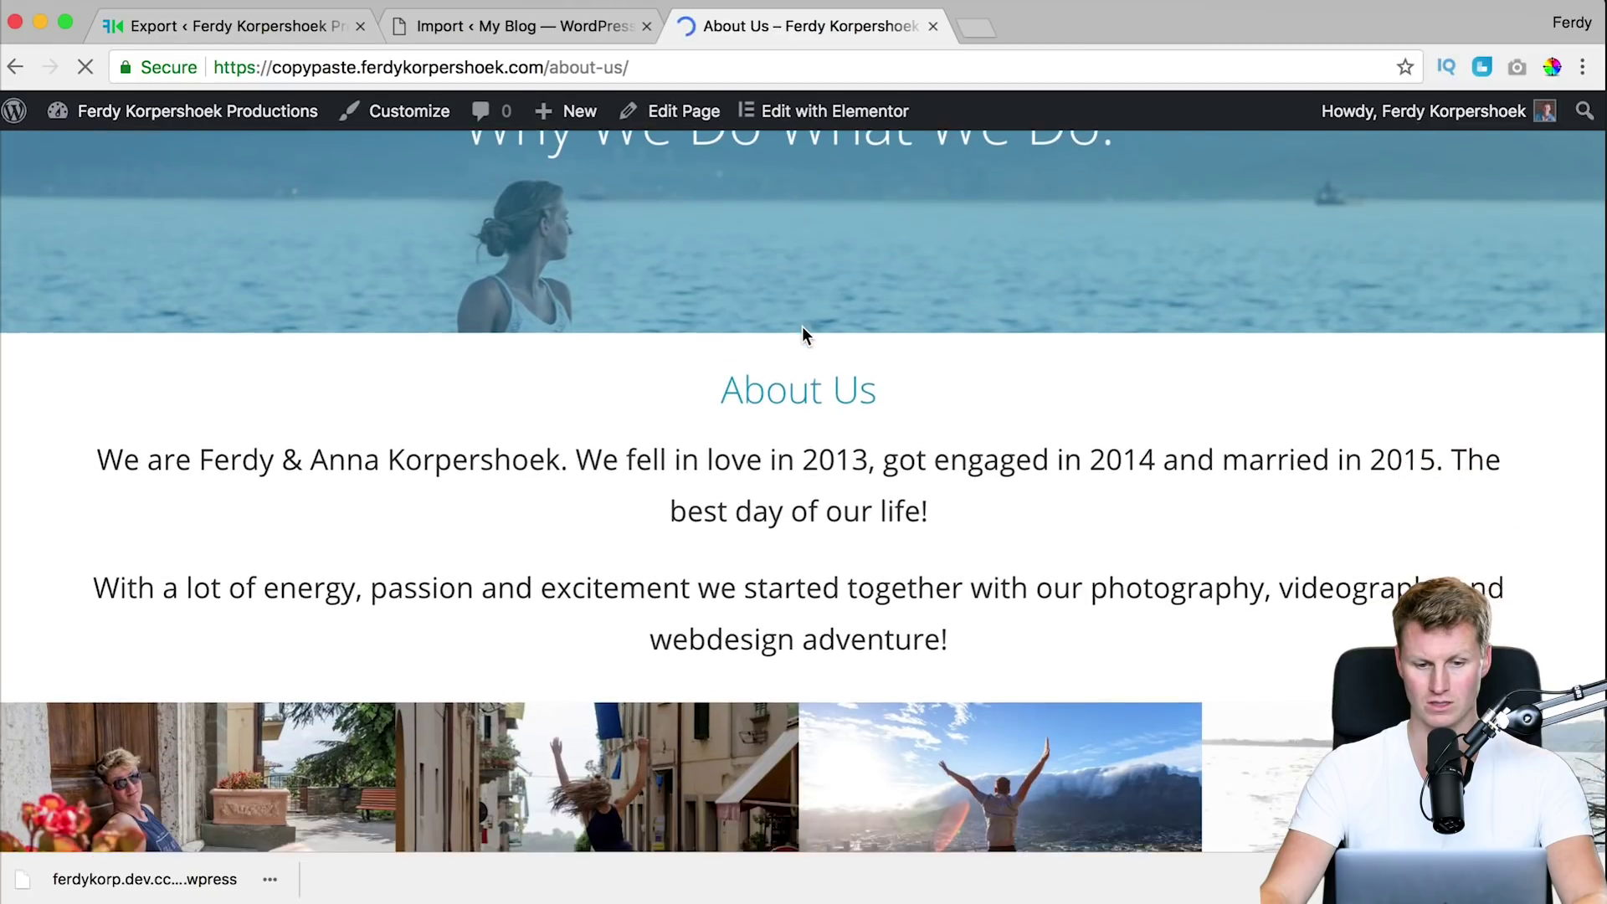
scroll(802, 333, down, 3)
scroll(802, 333, up, 15)
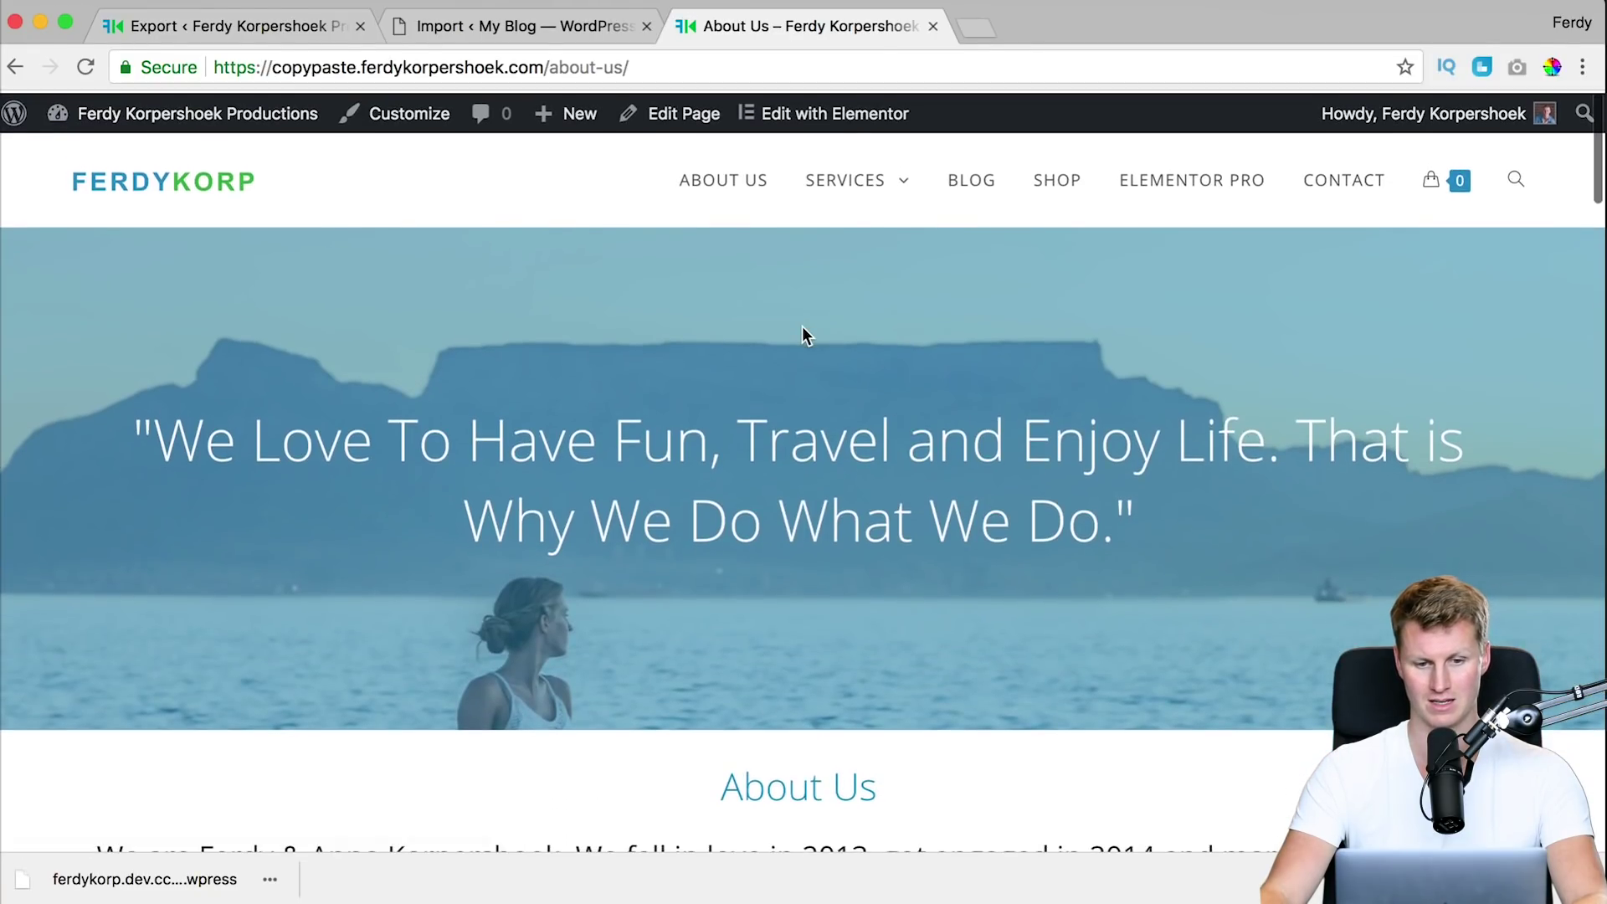